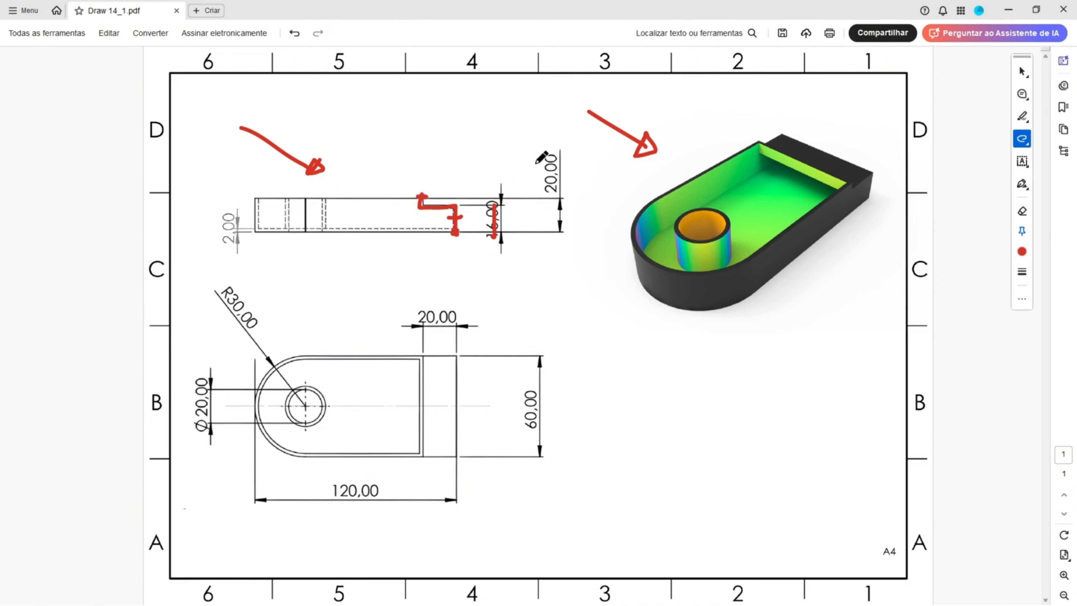
Step: Mark the 20,00 overall height and the 20,00 step width in red on the PDF drawing
mouse_move(540, 149)
left_mouse_down()
mouse_move(538, 182)
mouse_move(562, 198)
mouse_move(557, 140)
mouse_move(547, 149)
left_mouse_up()
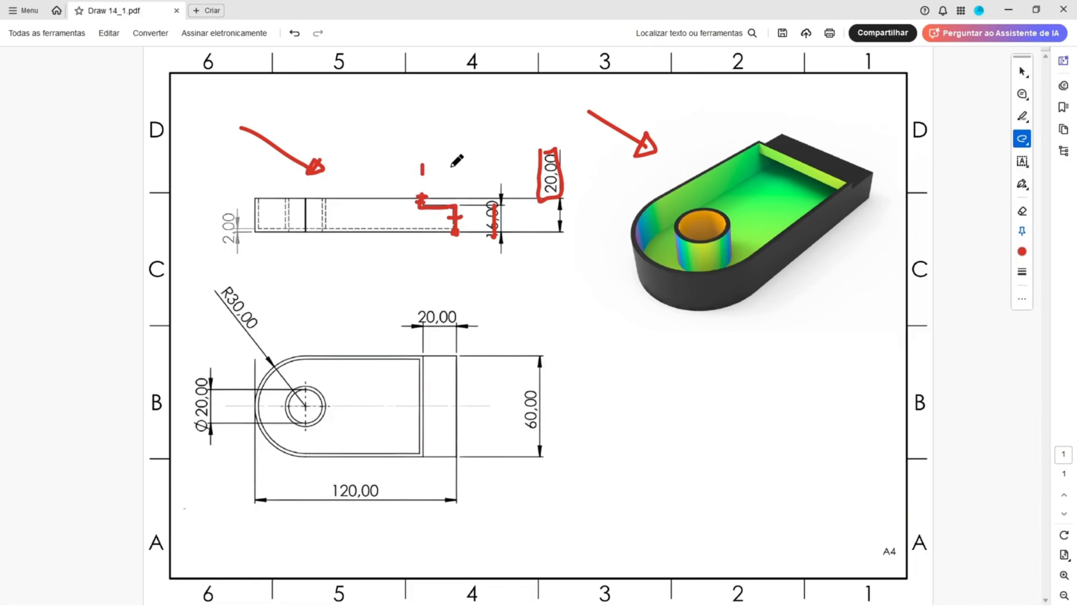
mouse_move(415, 304)
left_mouse_down()
mouse_move(463, 335)
mouse_move(461, 298)
mouse_move(383, 298)
left_mouse_up()
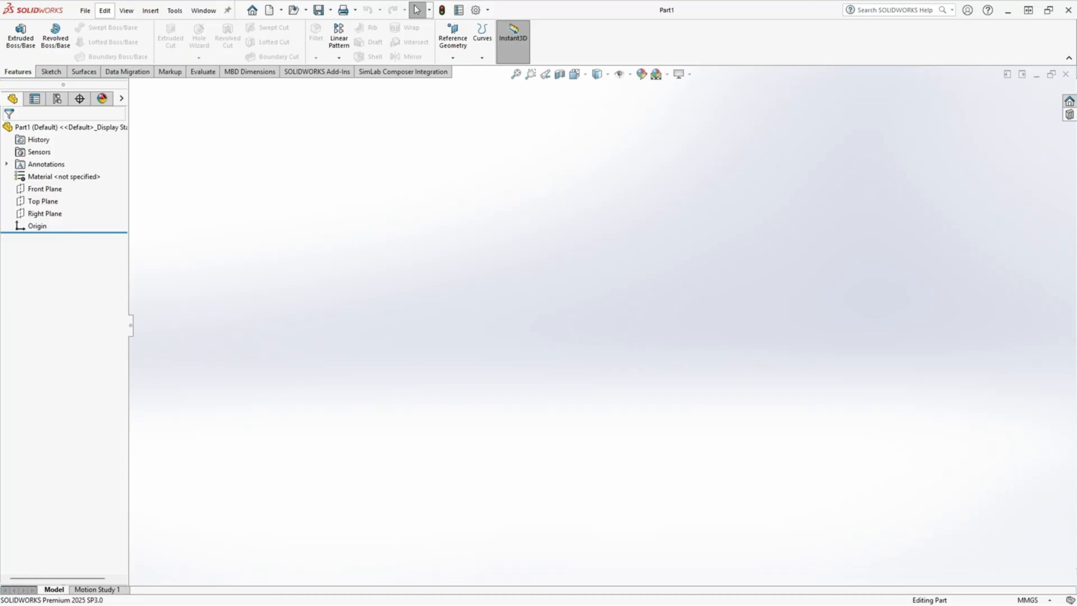
Step: In SOLIDWORKS, sketch three stepped lines on the Right Plane from the origin: about 23 mm up, 24 mm left and 14 mm up
left_click(50, 71)
left_click(15, 34)
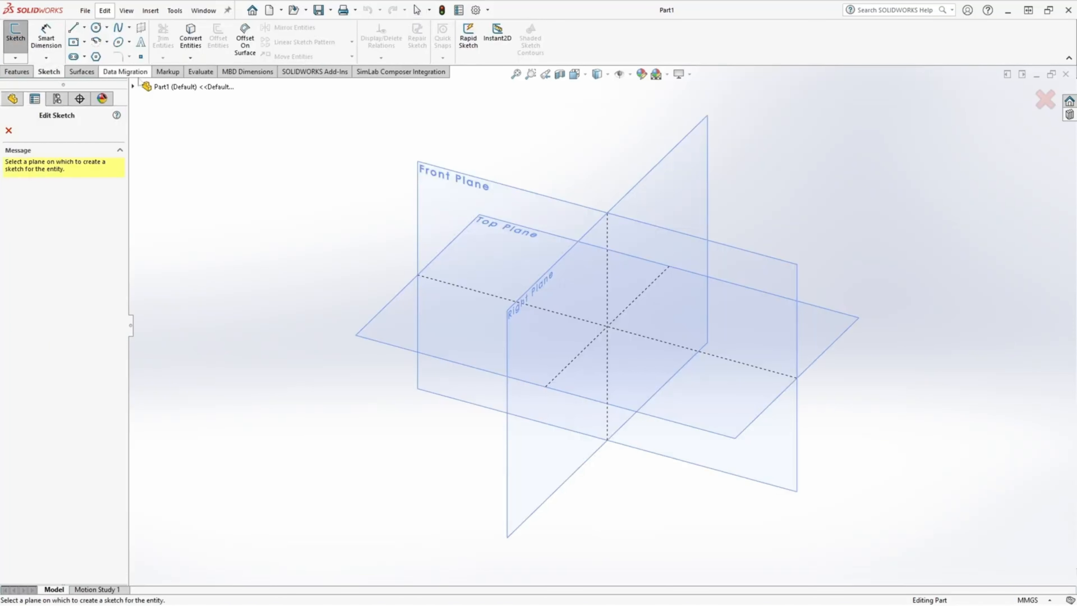
left_click(691, 138)
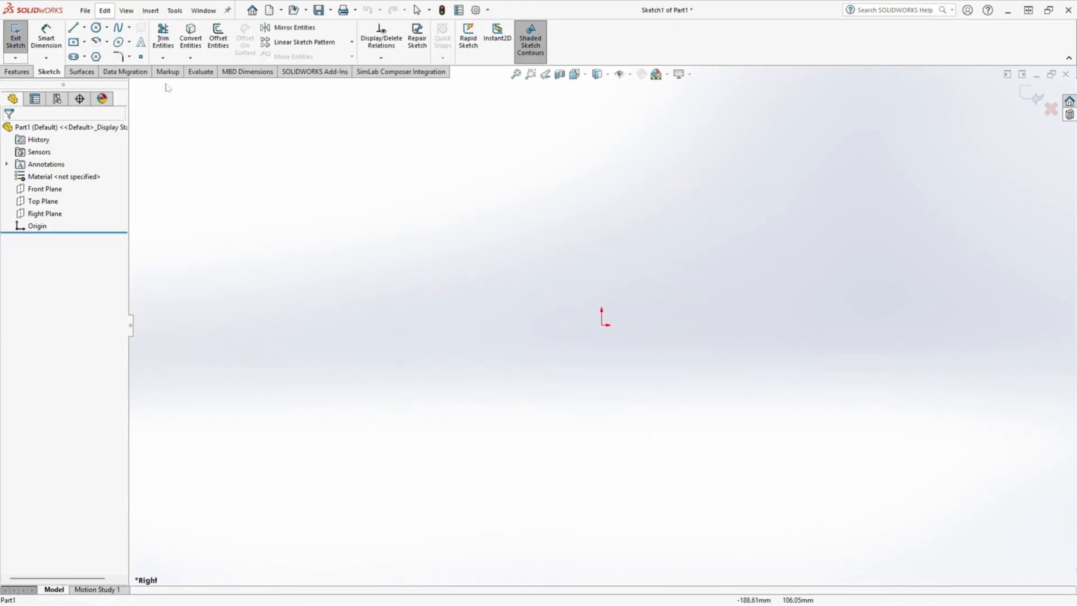
left_click(73, 27)
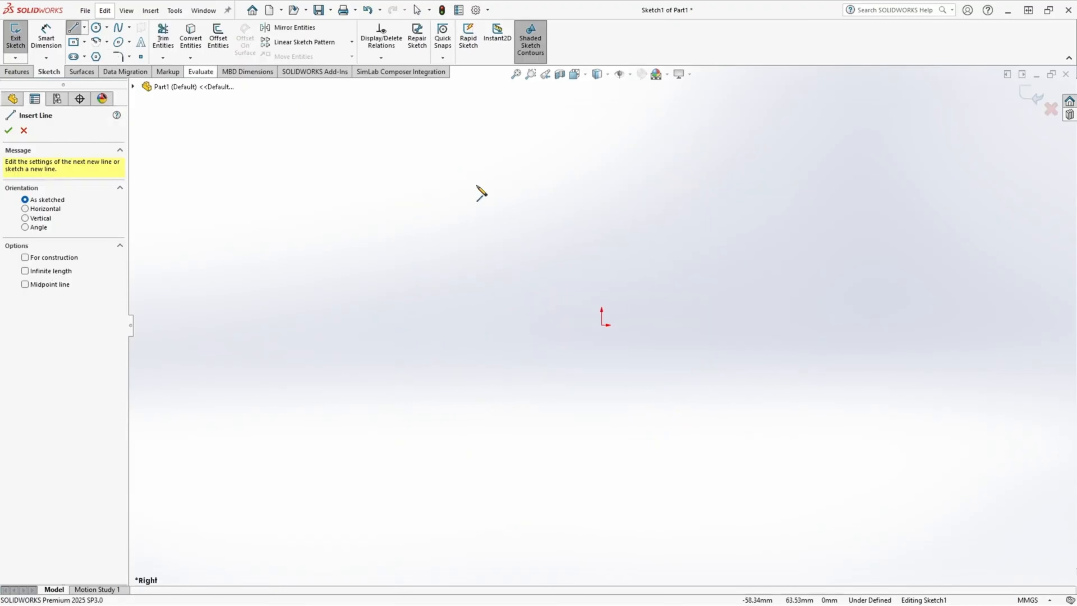
left_click(602, 325)
left_click(601, 260)
left_click(547, 260)
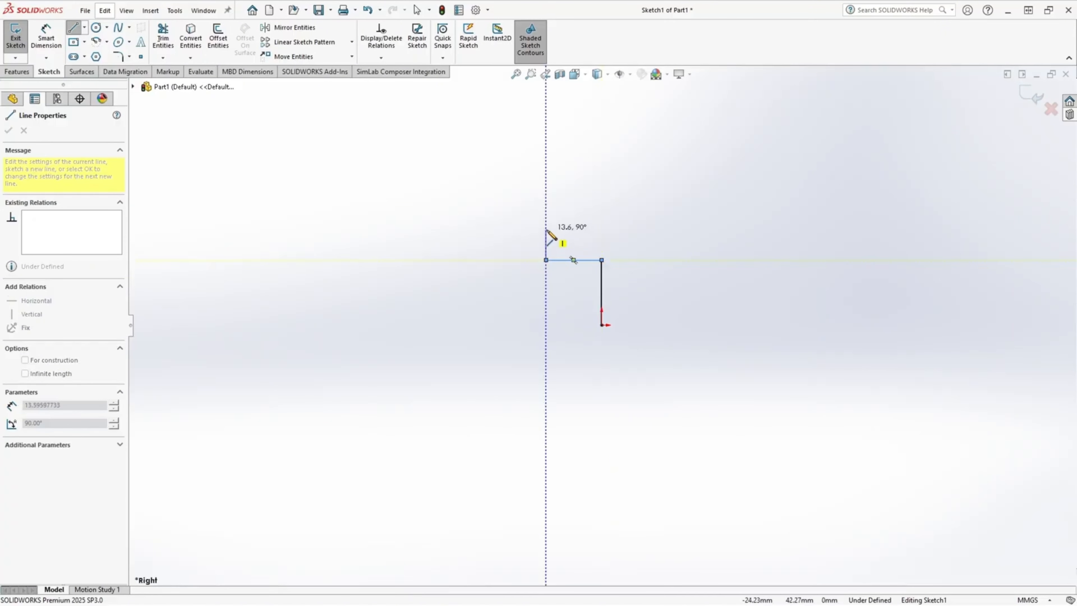
left_click(546, 229)
key("Escape")
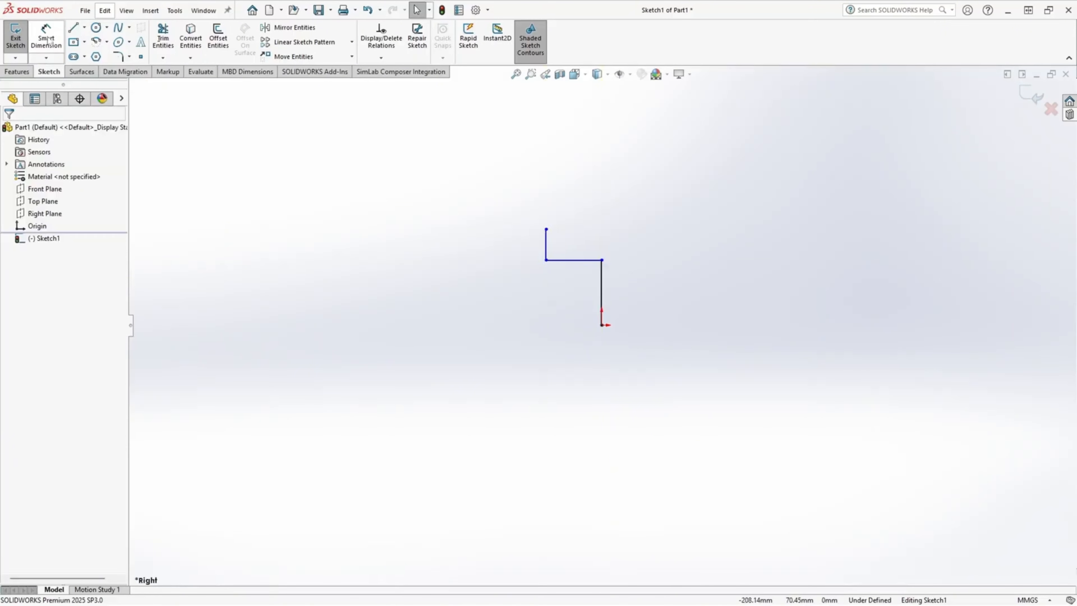
Step: Dimension the horizontal distance between the two vertical lines and set it to 20 mm
left_click(46, 38)
left_click(602, 283)
left_click(546, 241)
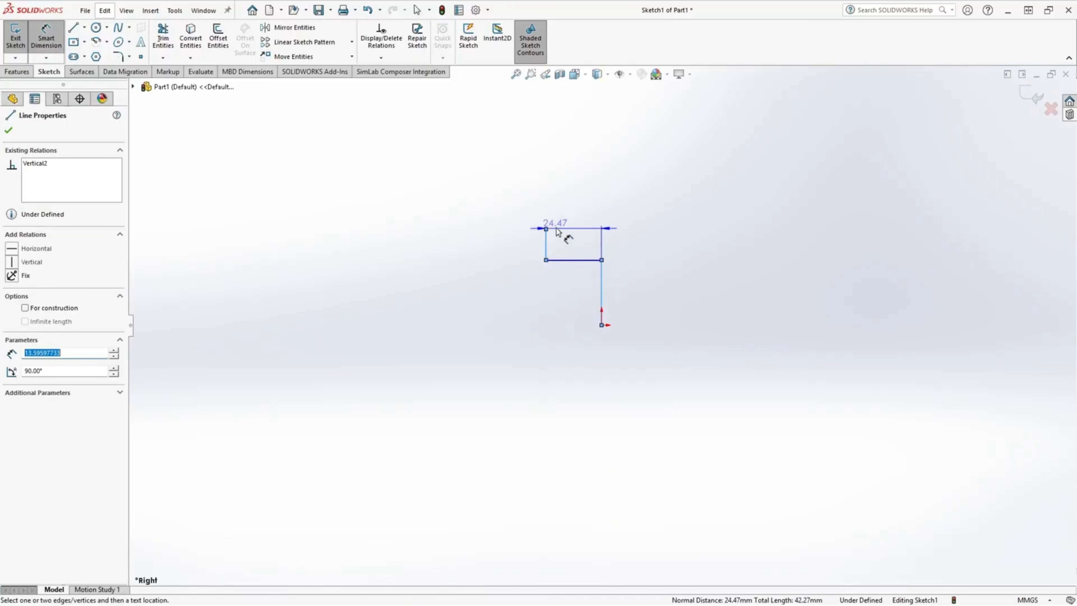
left_click(573, 175)
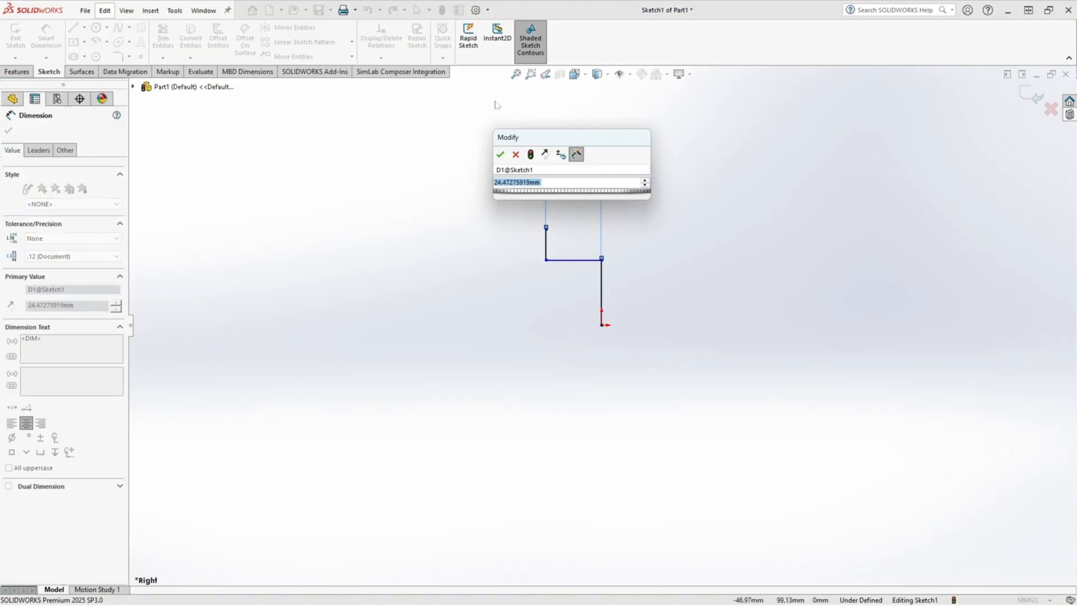
type("20")
key("Return")
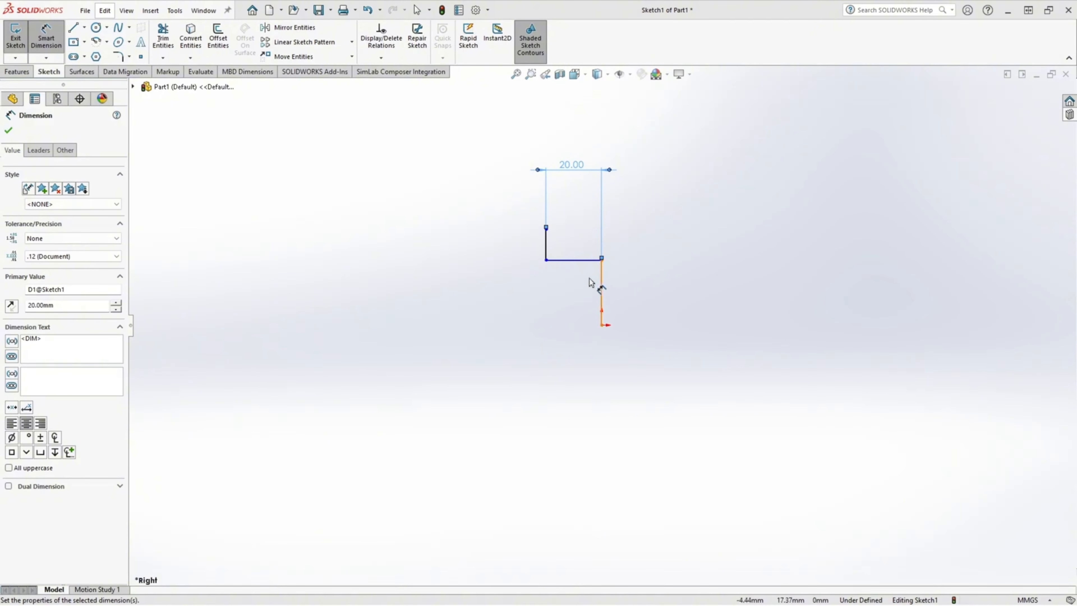
Step: Dimension the vertical line rising from the origin and set its length to 16 mm
left_click(602, 284)
left_click(656, 299)
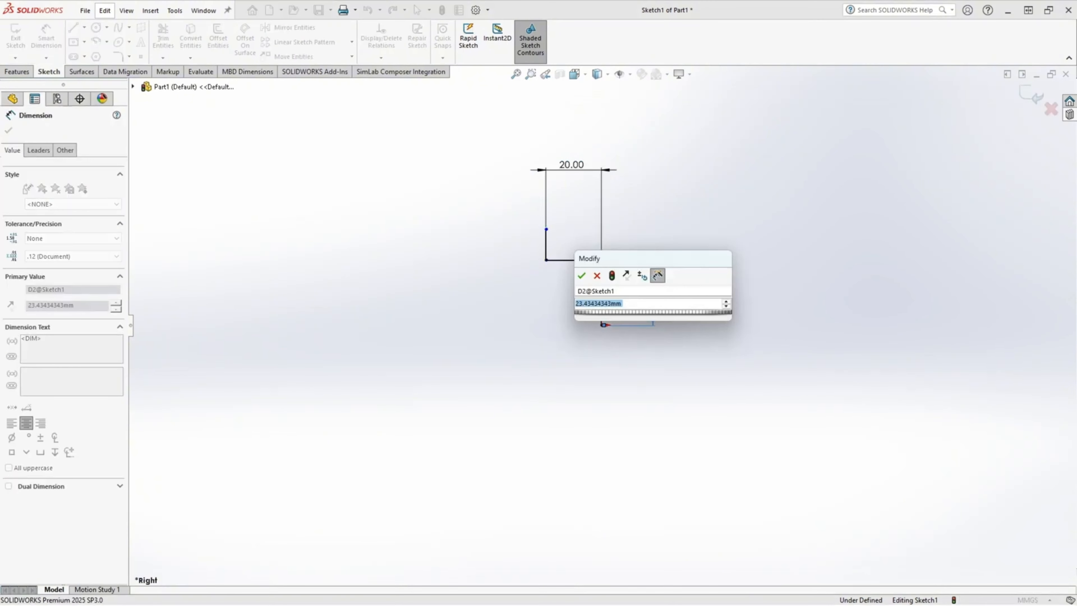
type("20")
key("Return")
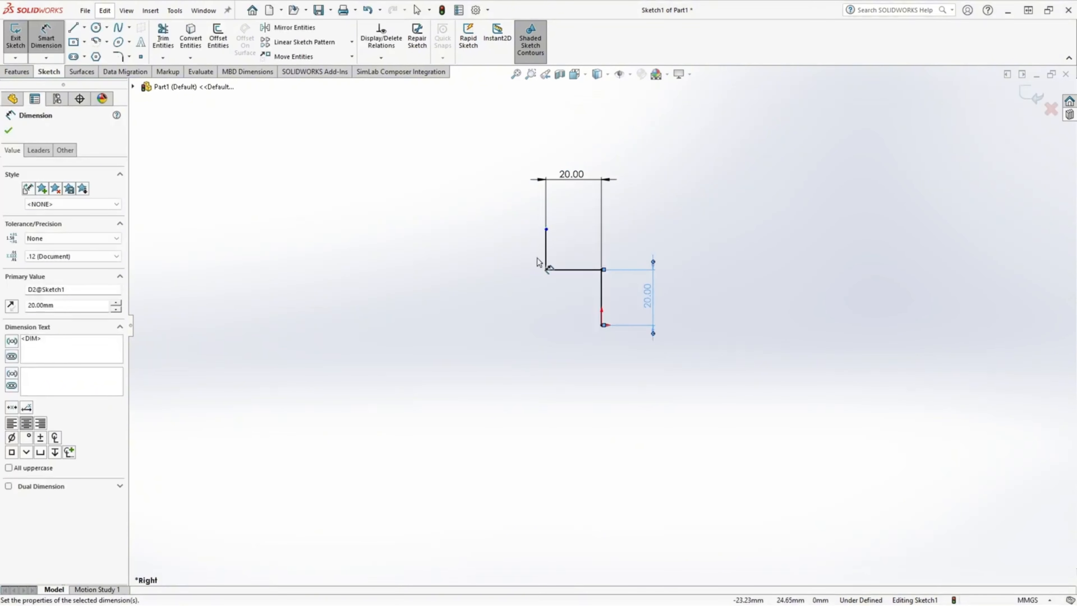
left_click(648, 299)
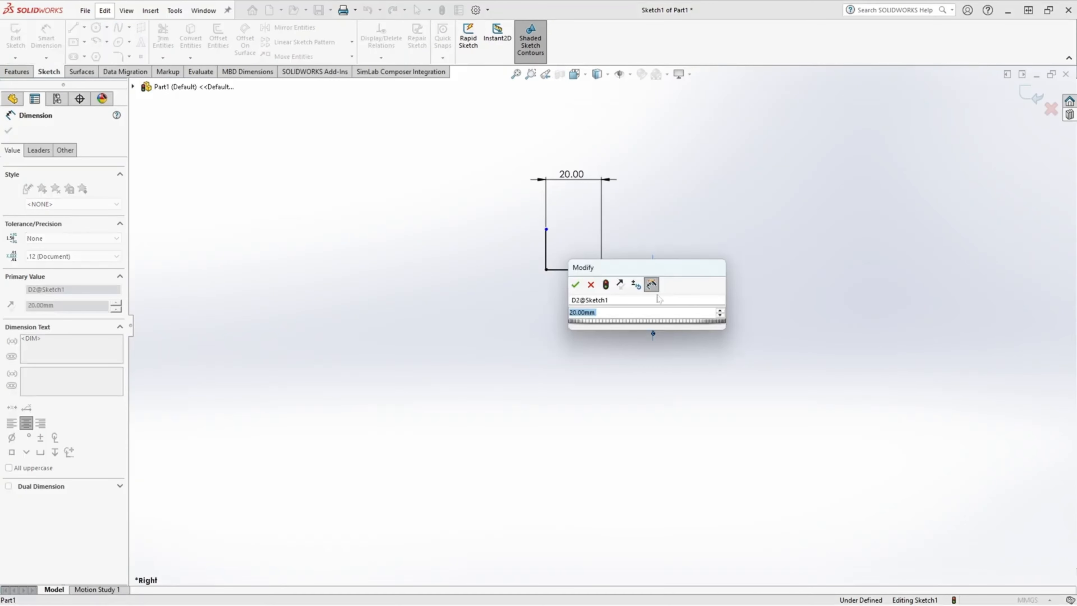
type("16")
key("Return")
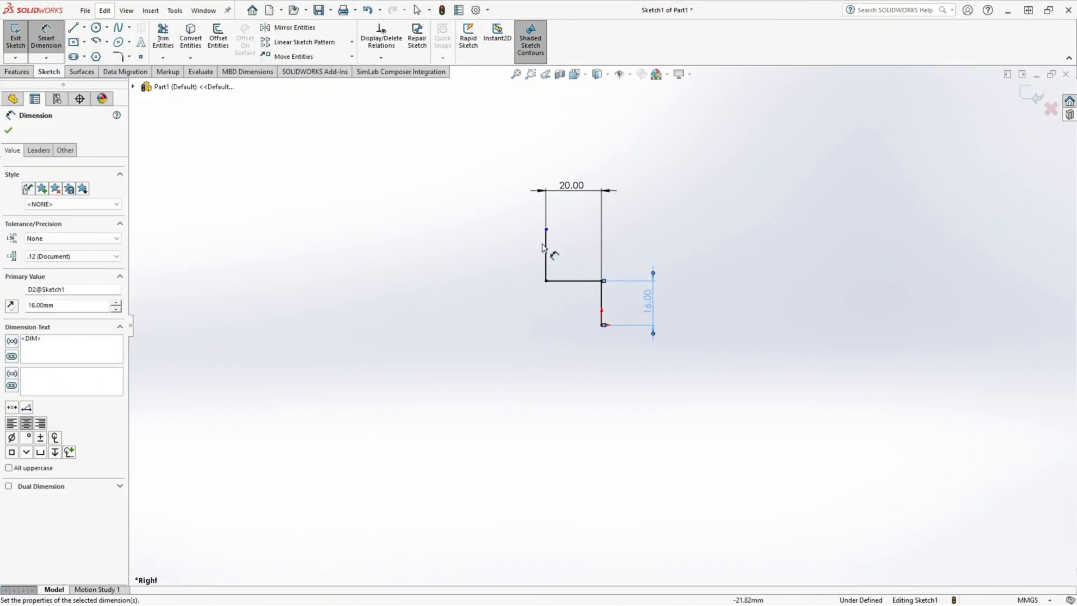
Step: Dimension the overall height from the origin to the upper endpoint as 20 mm and move the width dimension closer to the profile
left_click(547, 230)
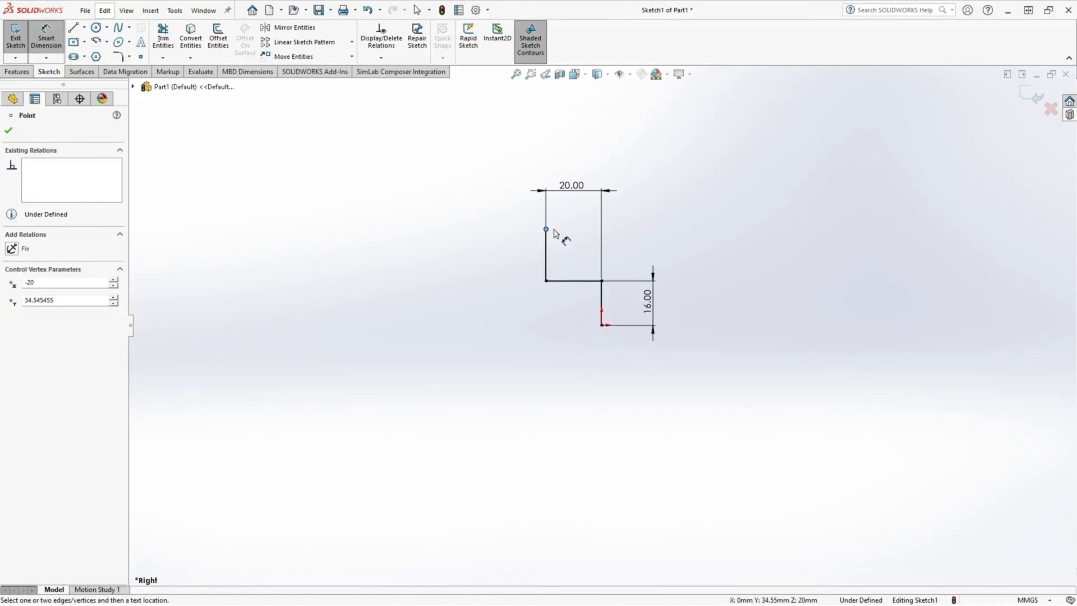
left_click(603, 325)
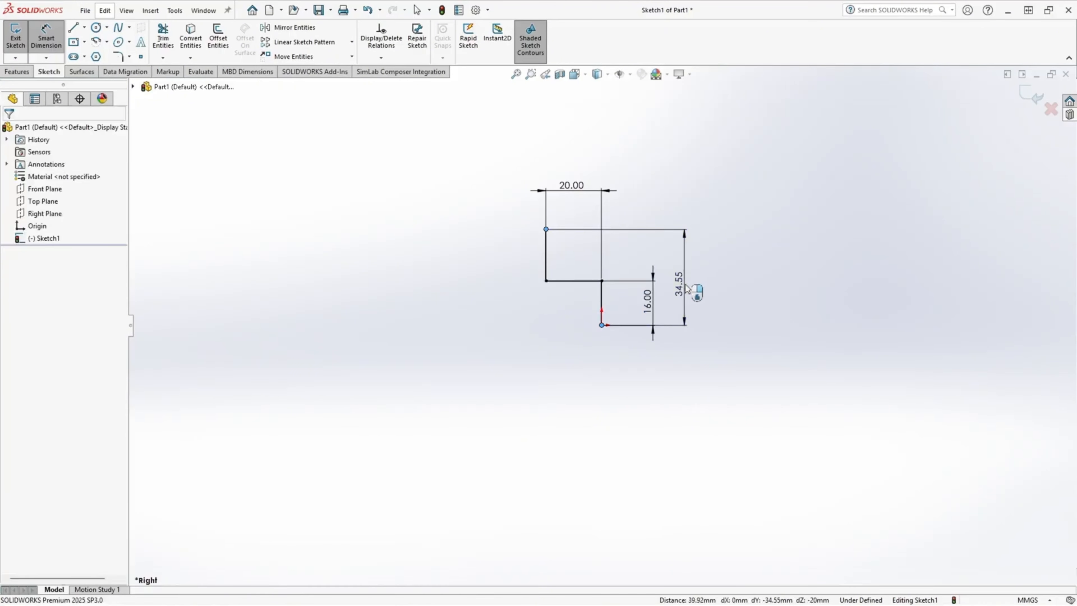
left_click(688, 289)
type("20")
key("Return")
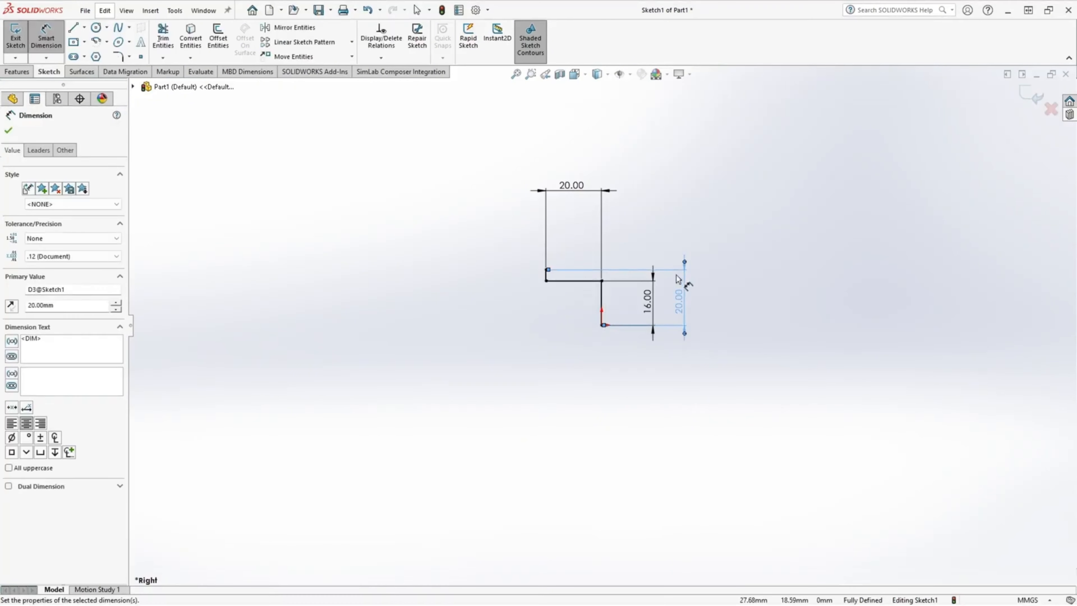
left_click_drag(579, 189, 579, 248)
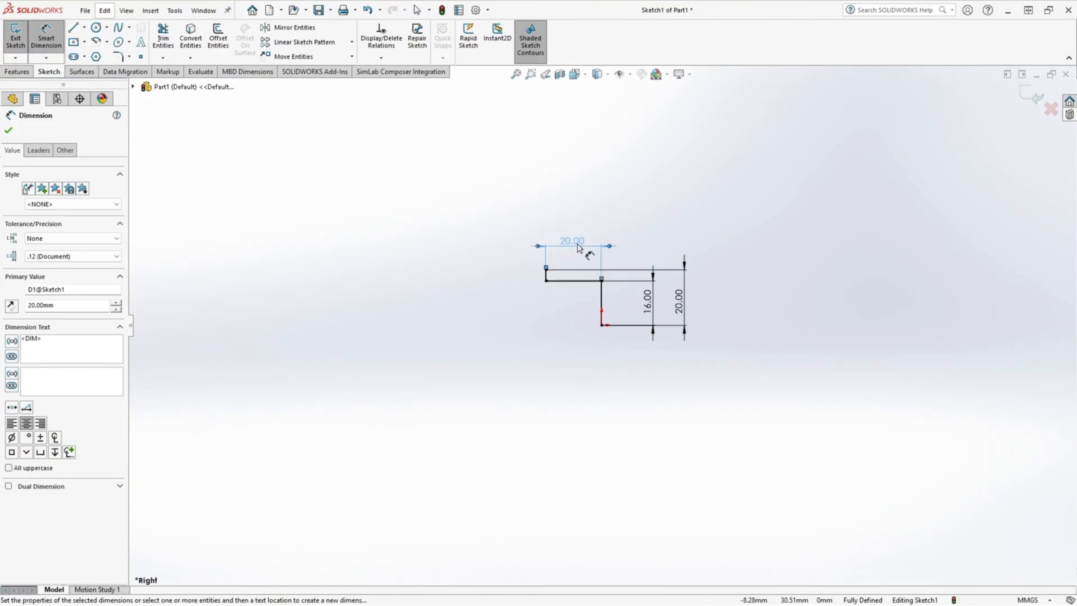
scroll(594, 245, "down", 5)
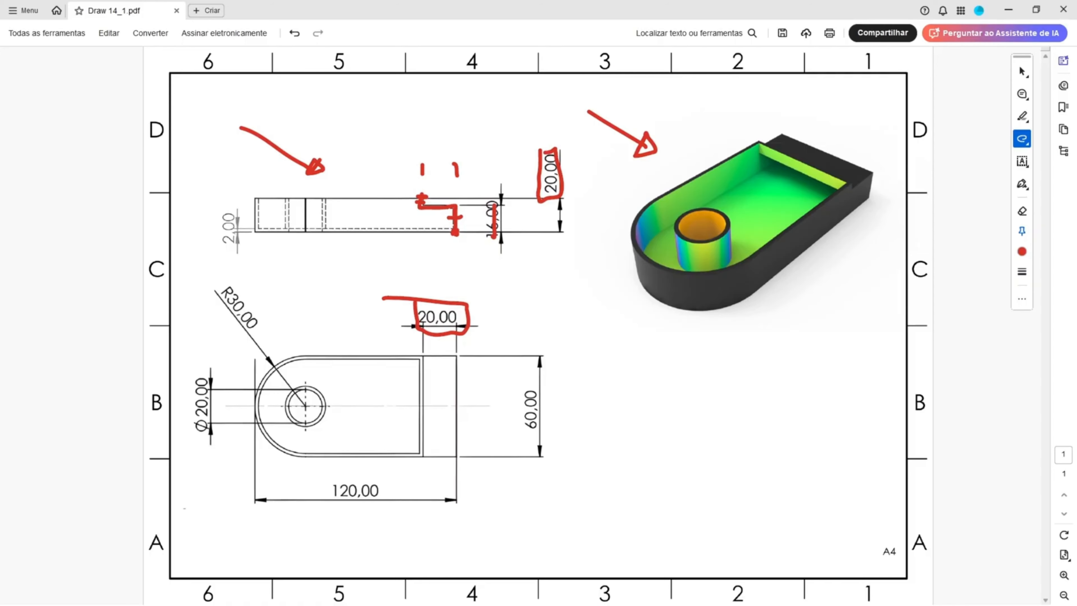
Step: Switch to the PDF drawing, trace the side view's outline in red and box its 120,00 length dimension
mouse_move(424, 196)
left_mouse_down()
mouse_move(262, 198)
mouse_move(352, 233)
mouse_move(462, 232)
left_mouse_up()
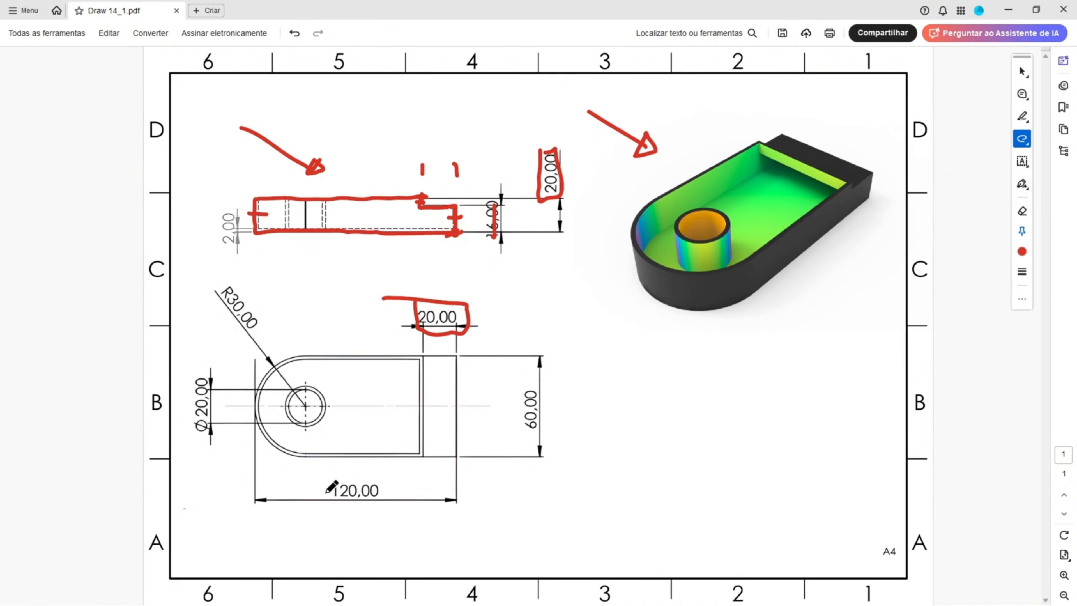
mouse_move(324, 499)
left_mouse_down()
mouse_move(386, 504)
mouse_move(378, 475)
mouse_move(309, 481)
left_mouse_up()
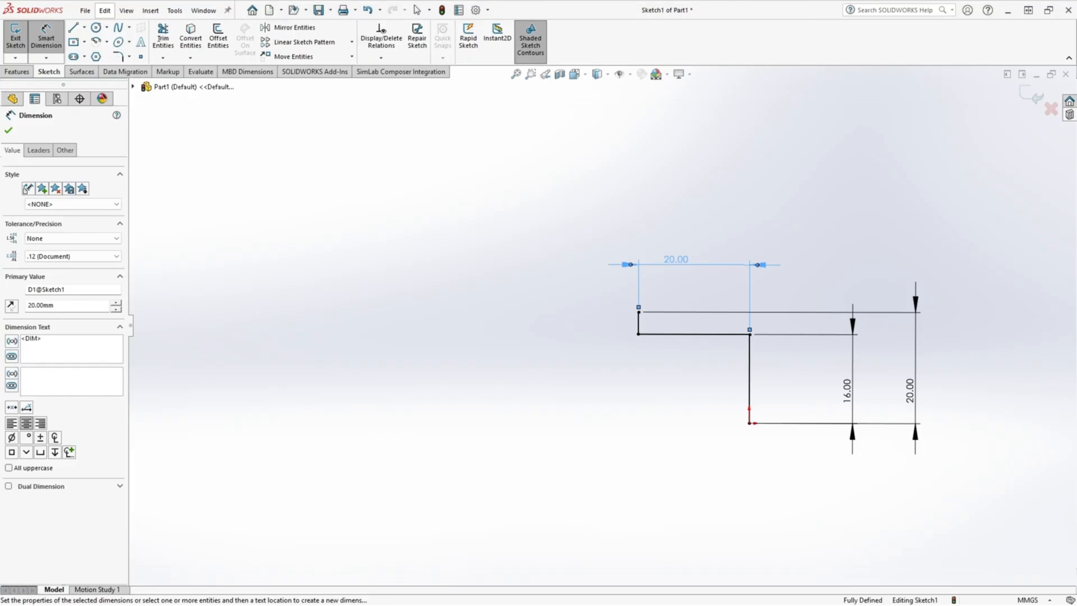
Step: In SOLIDWORKS, draw a horizontal line from the step's upper endpoint and extend it to about 61 mm from the origin
key("l")
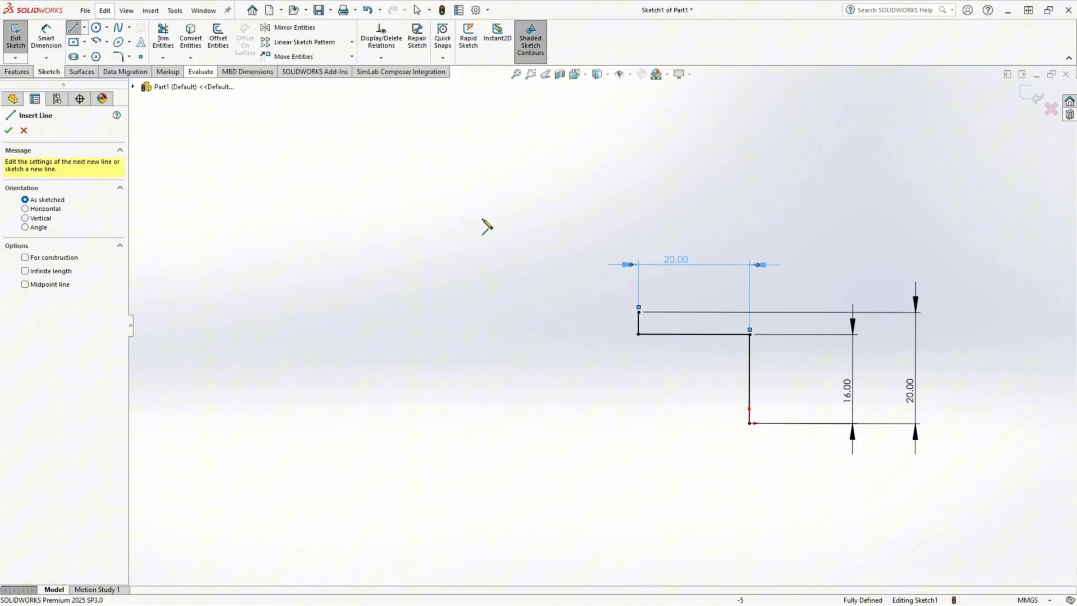
left_click(639, 312)
left_click(413, 312)
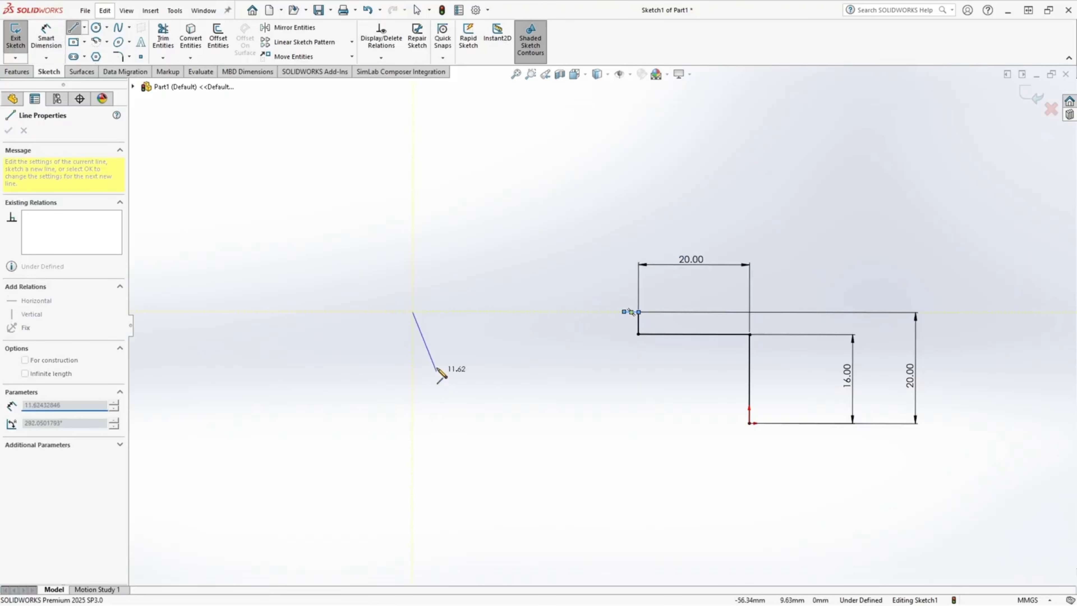
key("Escape")
left_click_drag(624, 312, 411, 312)
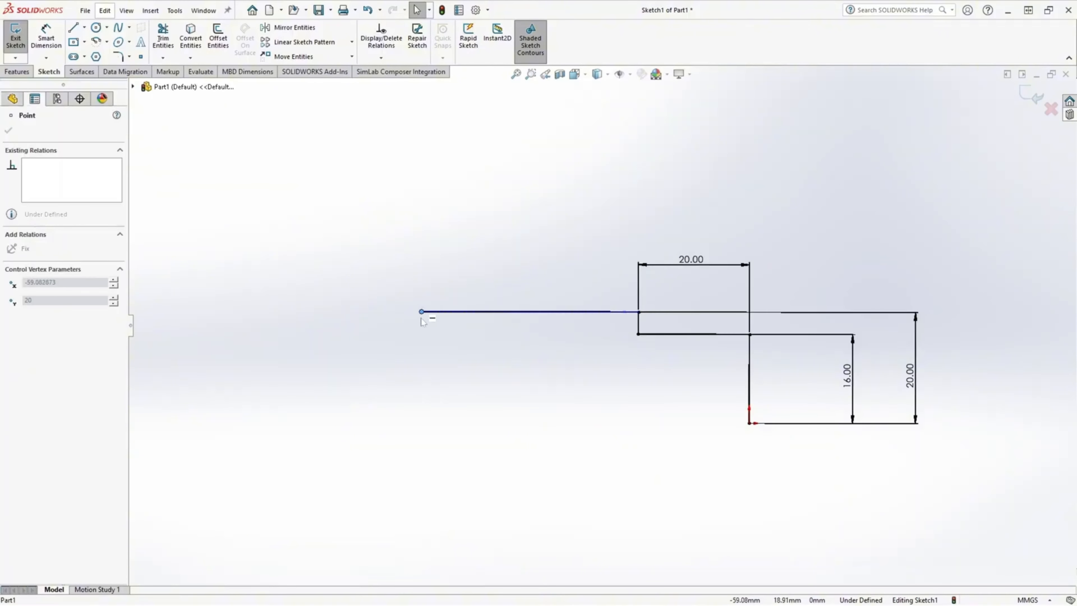
key("Escape")
Step: Close the profile with a 20 mm vertical line down from the top line's free end and a horizontal line to the origin
left_click(73, 28)
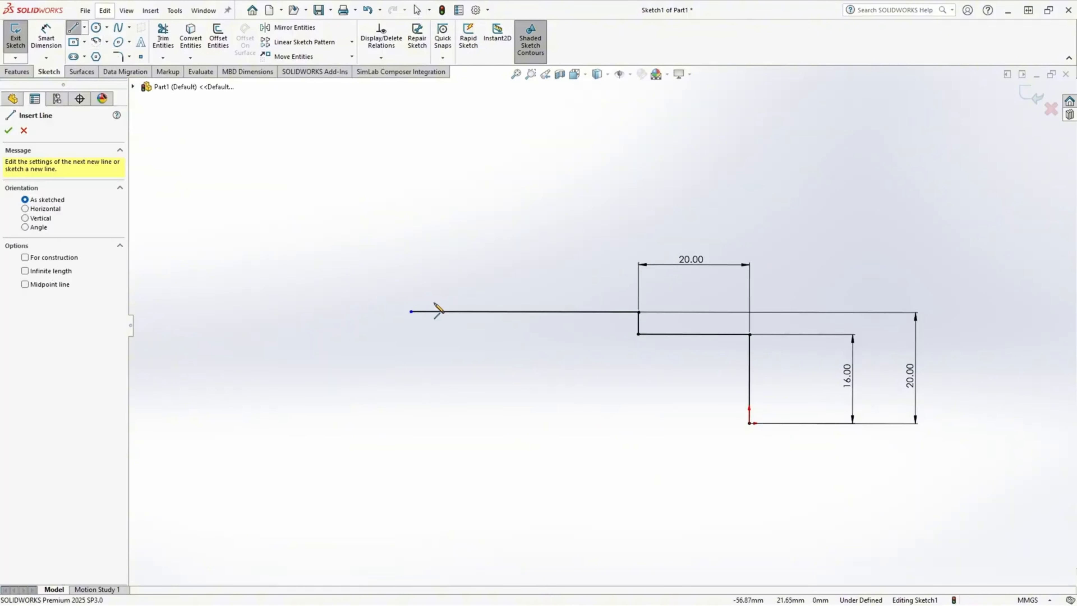
left_click(411, 312)
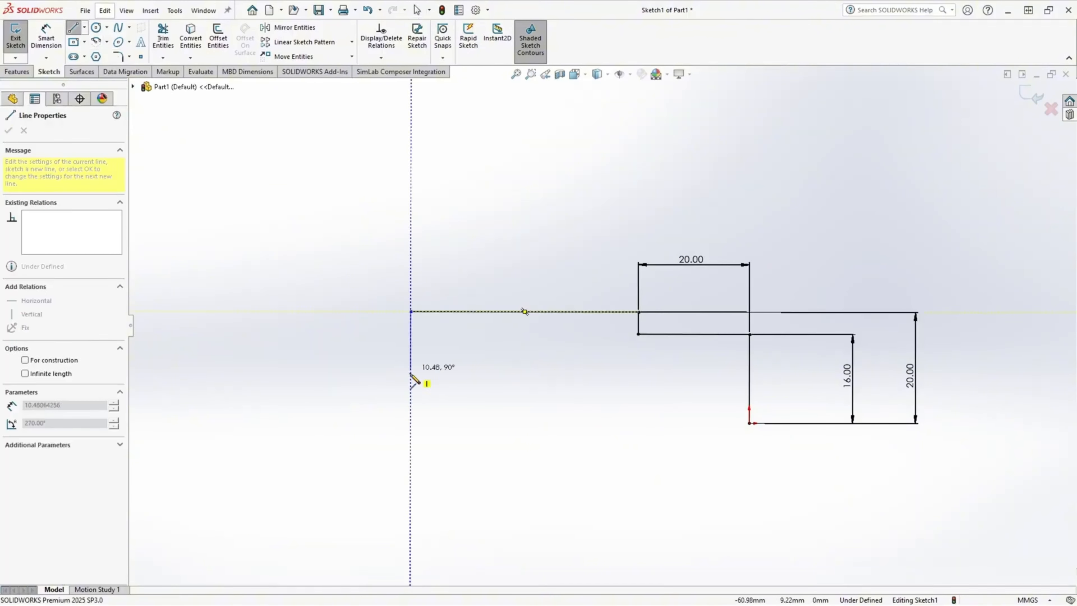
left_click(411, 423)
left_click(749, 423)
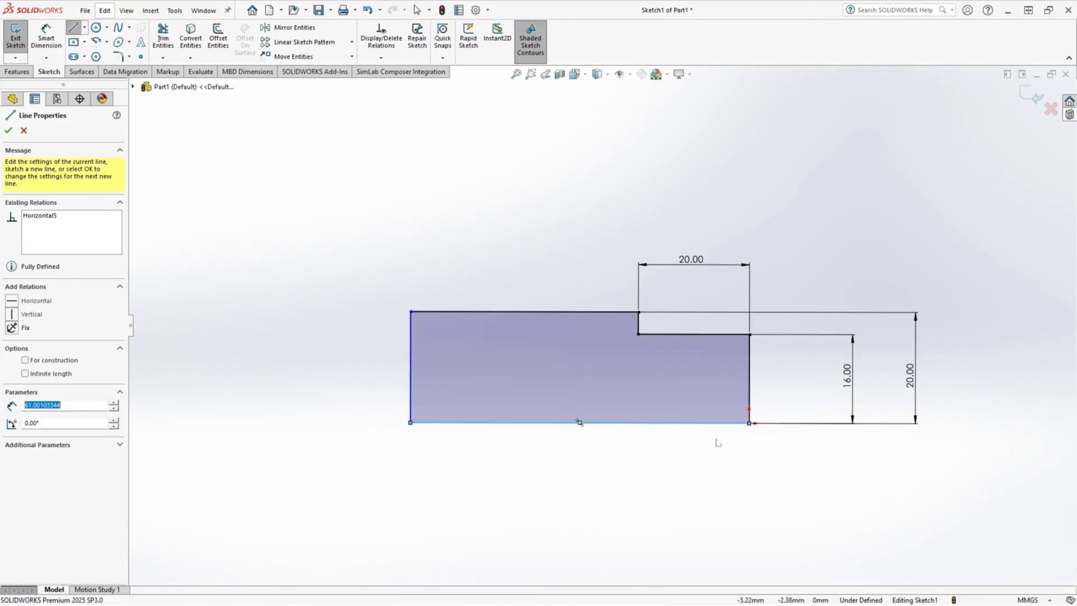
key("Escape")
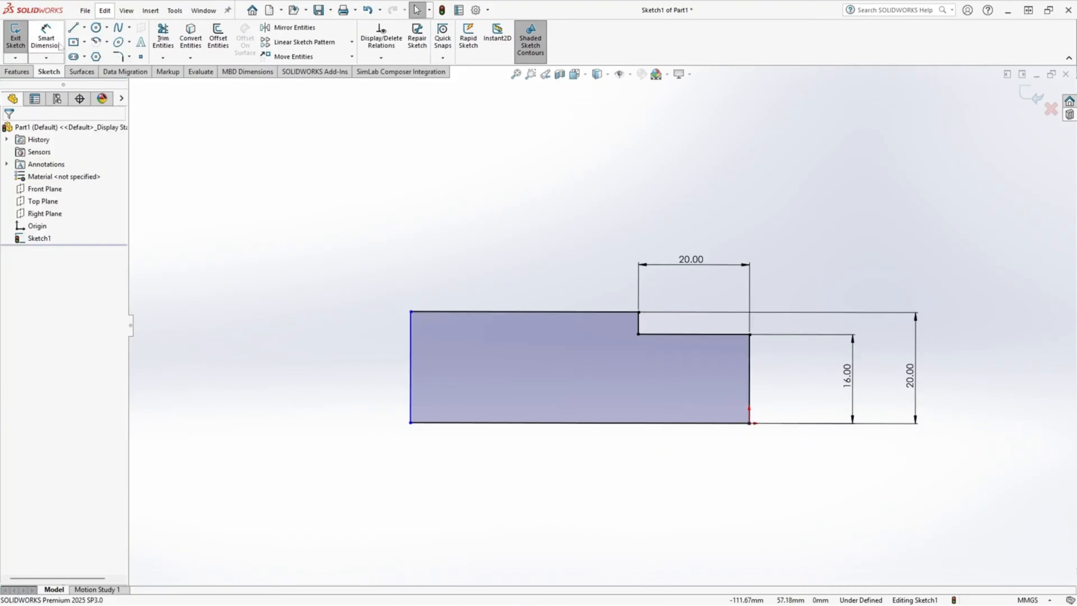
Step: Dimension the profile's overall length from the far vertical edge to the origin and set it to 120 mm
left_click(48, 36)
left_click(409, 384)
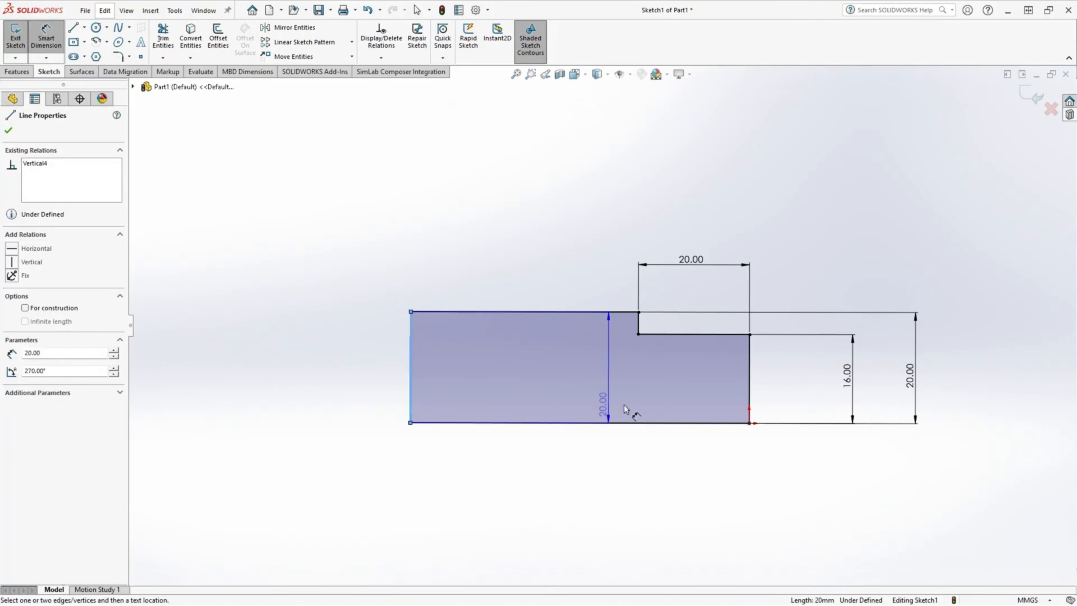
left_click(748, 423)
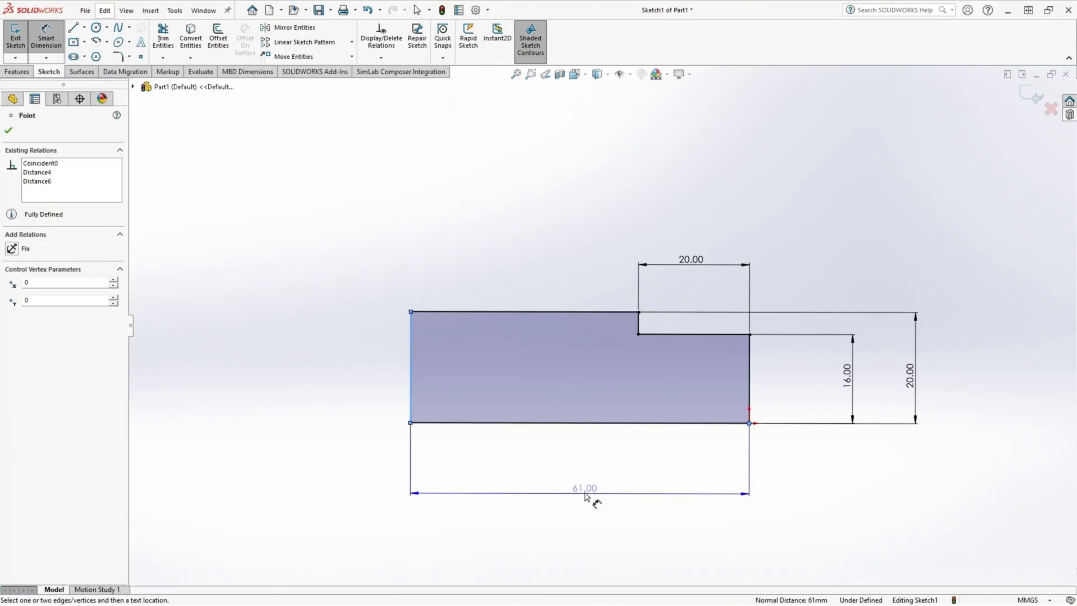
left_click(594, 497)
type("120")
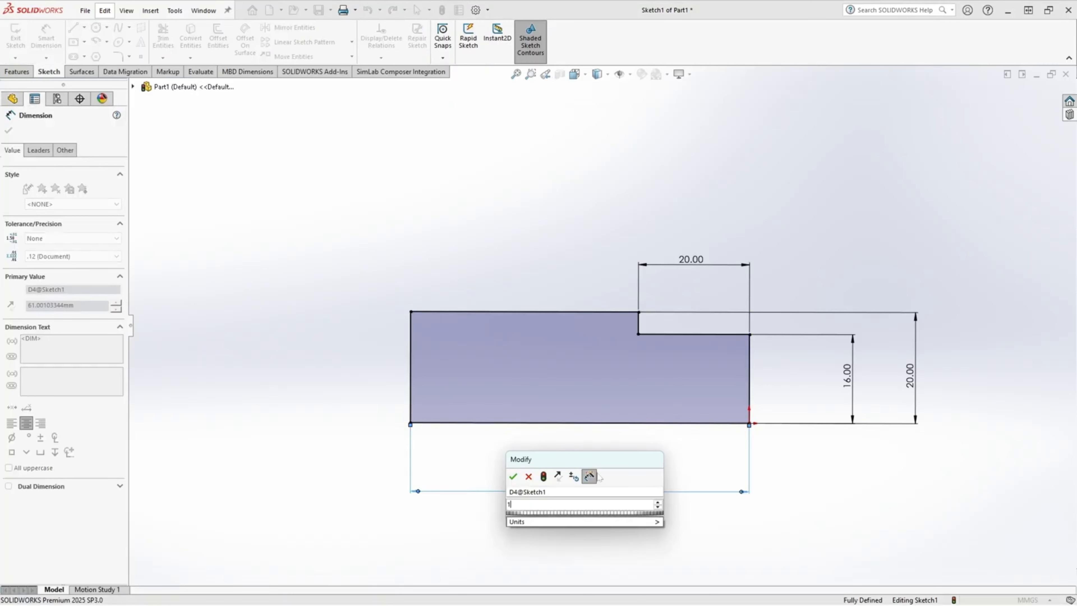
key("Return")
key("f")
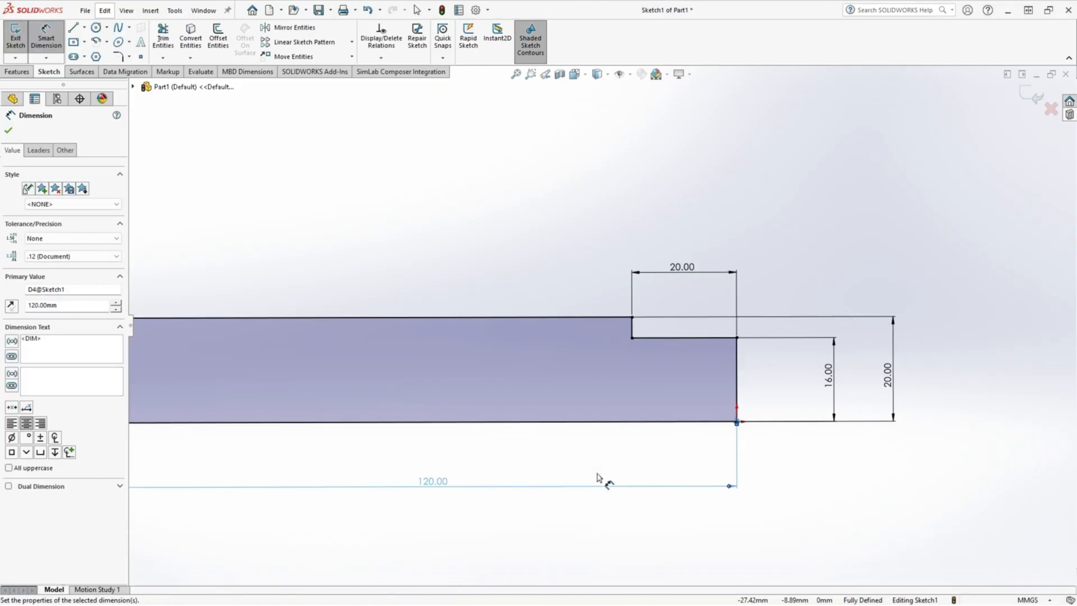
left_click(9, 131)
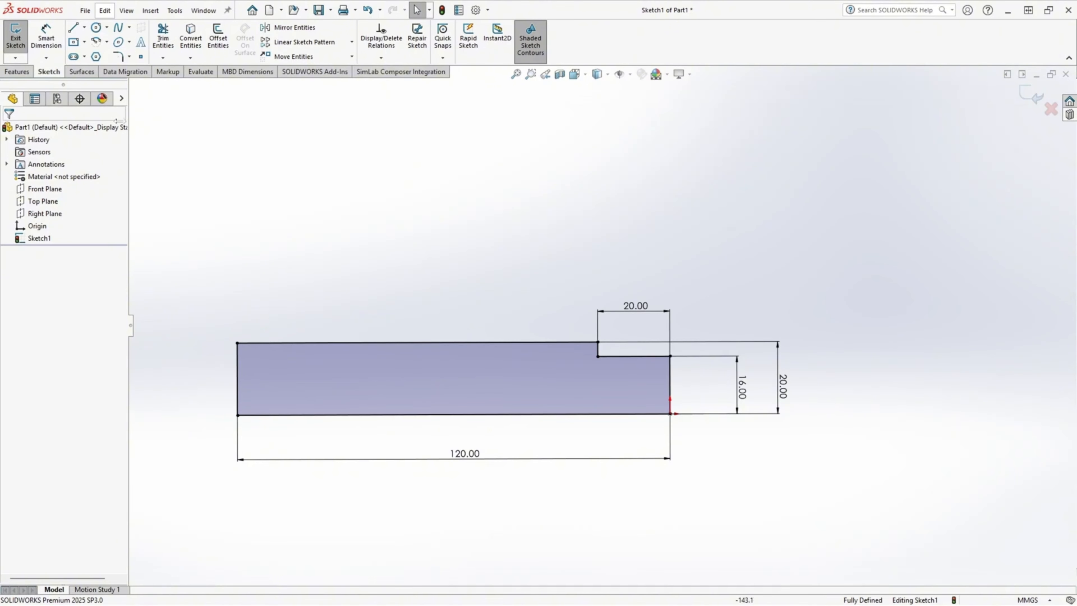
Step: Start a boss extrusion of the profile, switch to the PDF drawing and box its 60,00 width dimension in red
left_click(17, 72)
left_click(20, 36)
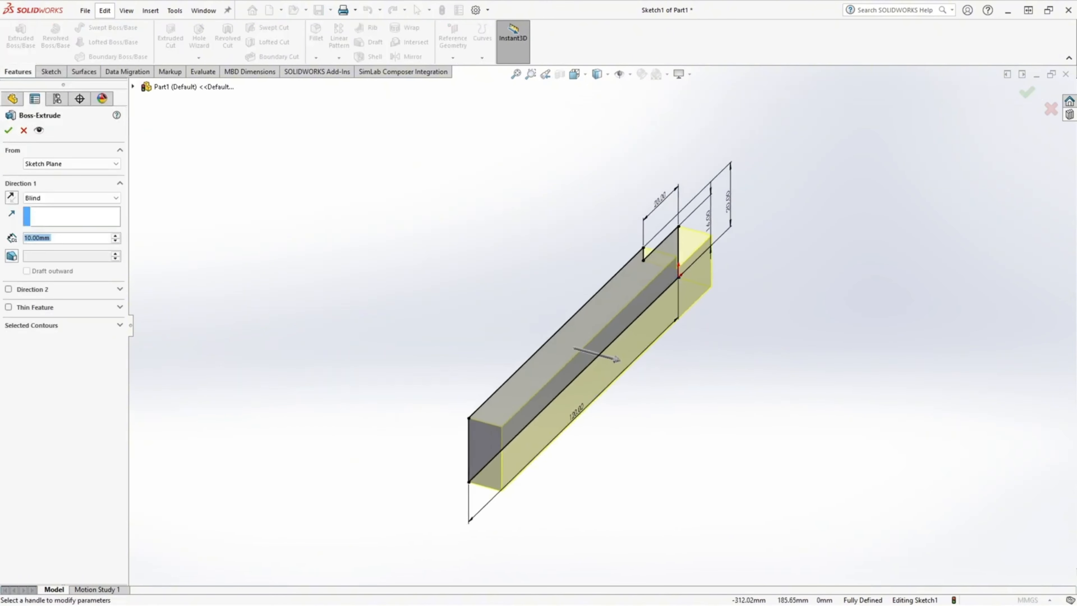
key("alt+Tab")
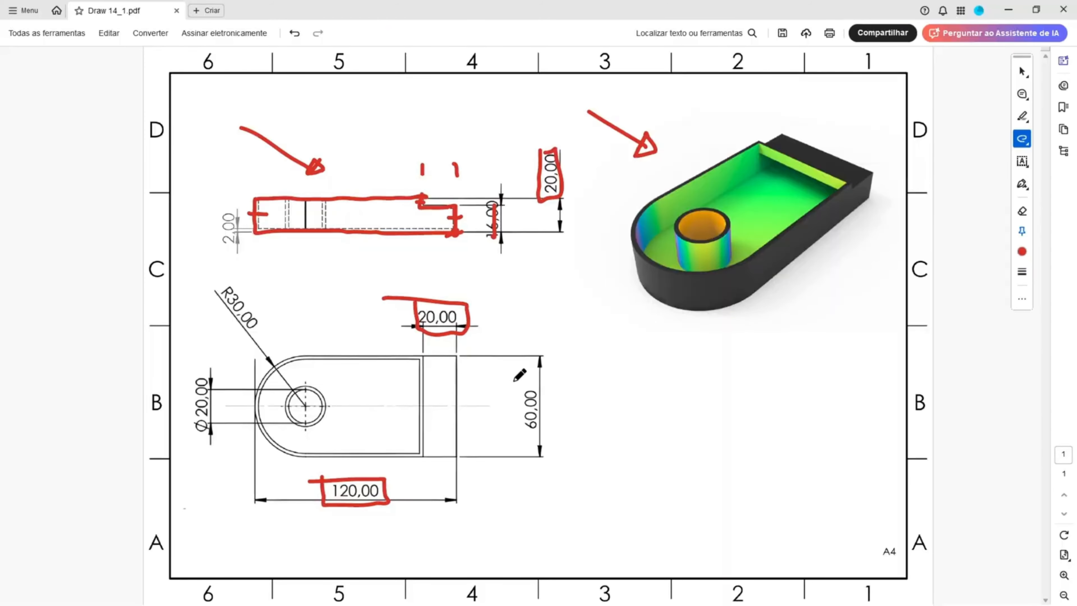
mouse_move(514, 381)
left_mouse_down()
mouse_move(514, 437)
mouse_move(549, 424)
mouse_move(521, 382)
left_mouse_up()
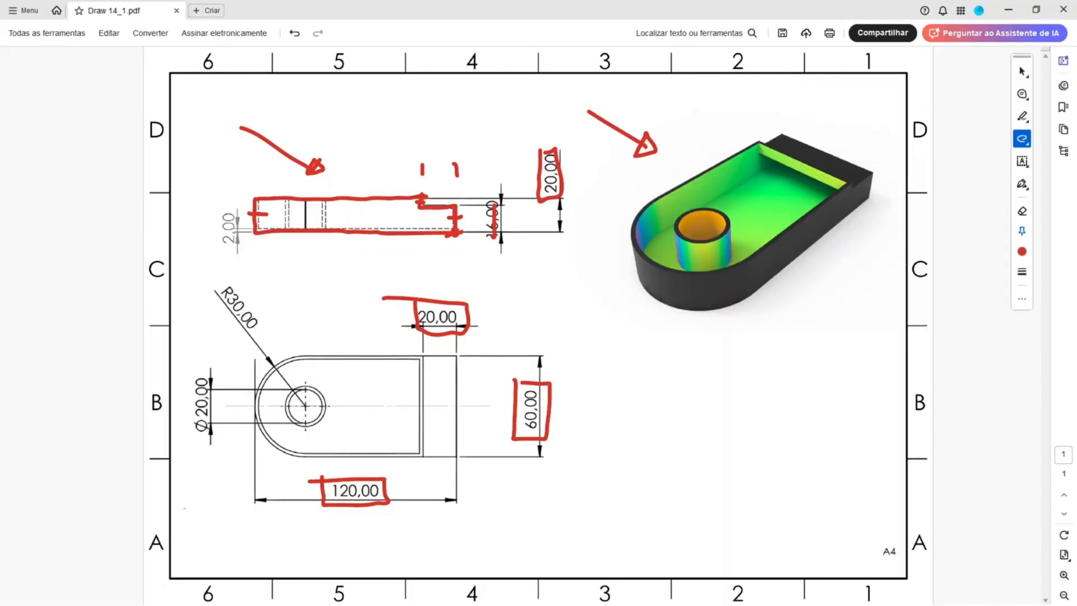
Step: Back in SOLIDWORKS, extrude the profile 60 mm with the Mid Plane end condition
key("alt+Tab")
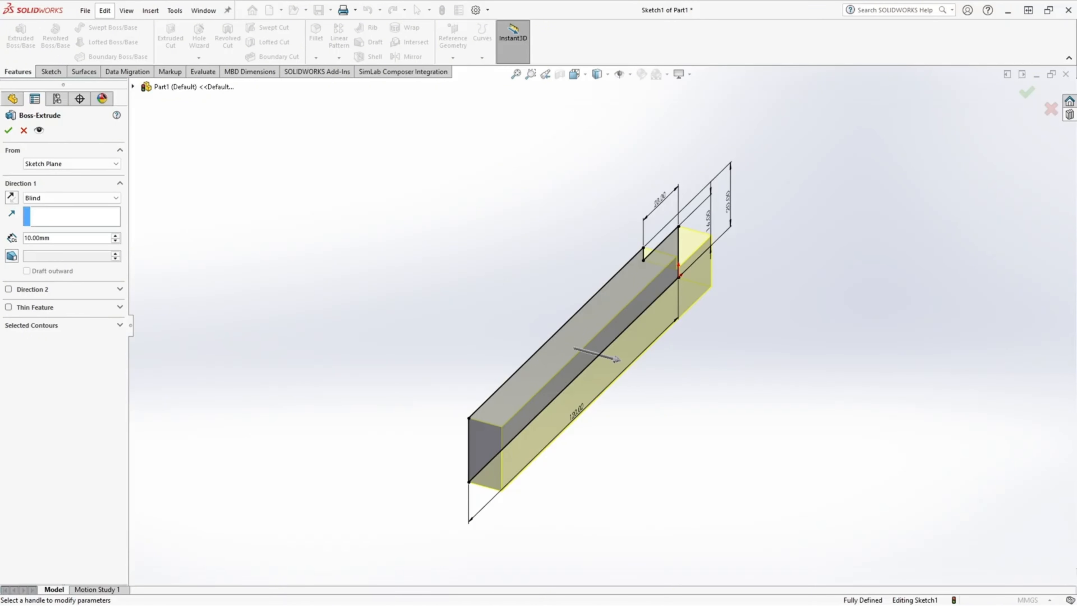
left_click(64, 198)
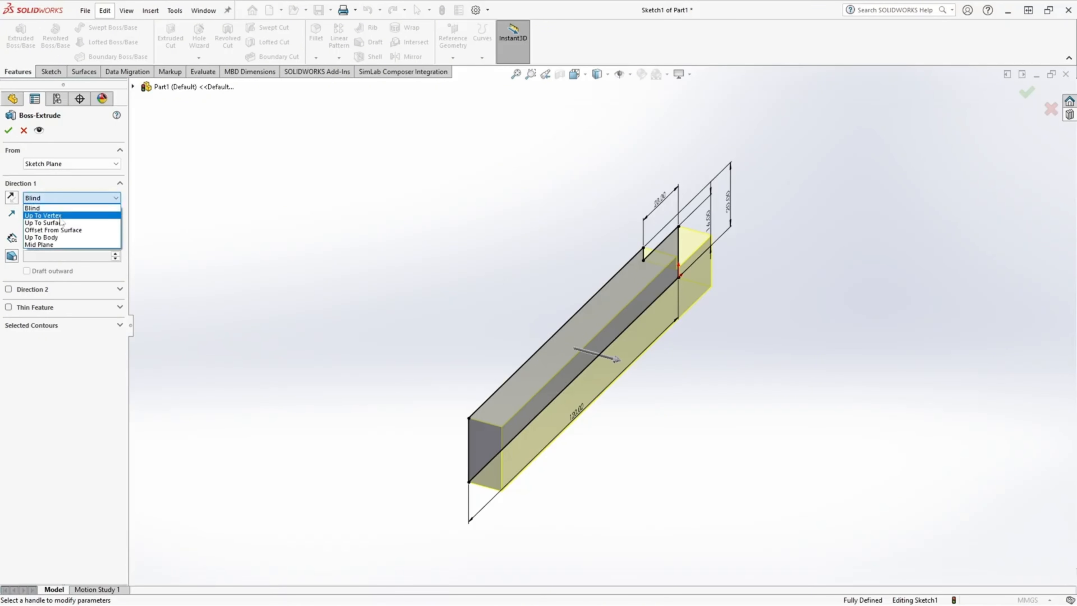
left_click(53, 244)
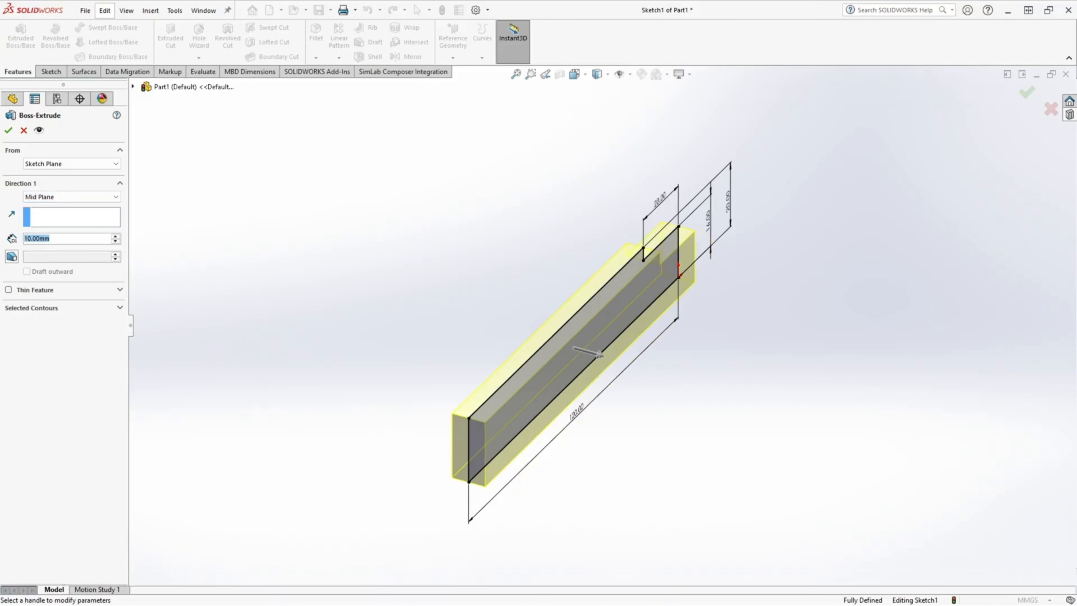
type("60")
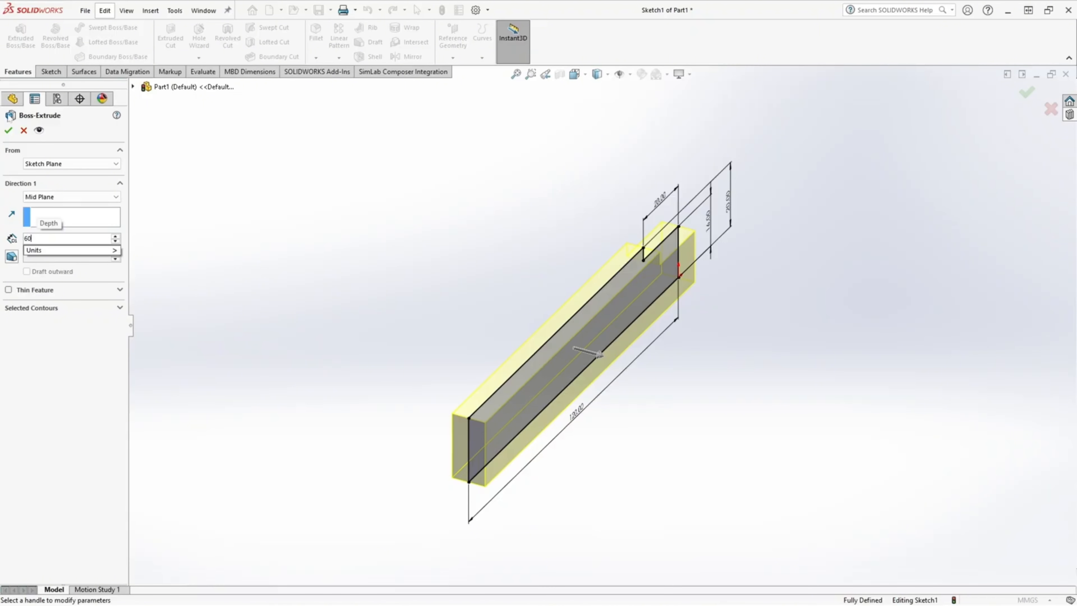
key("Return")
left_click(7, 135)
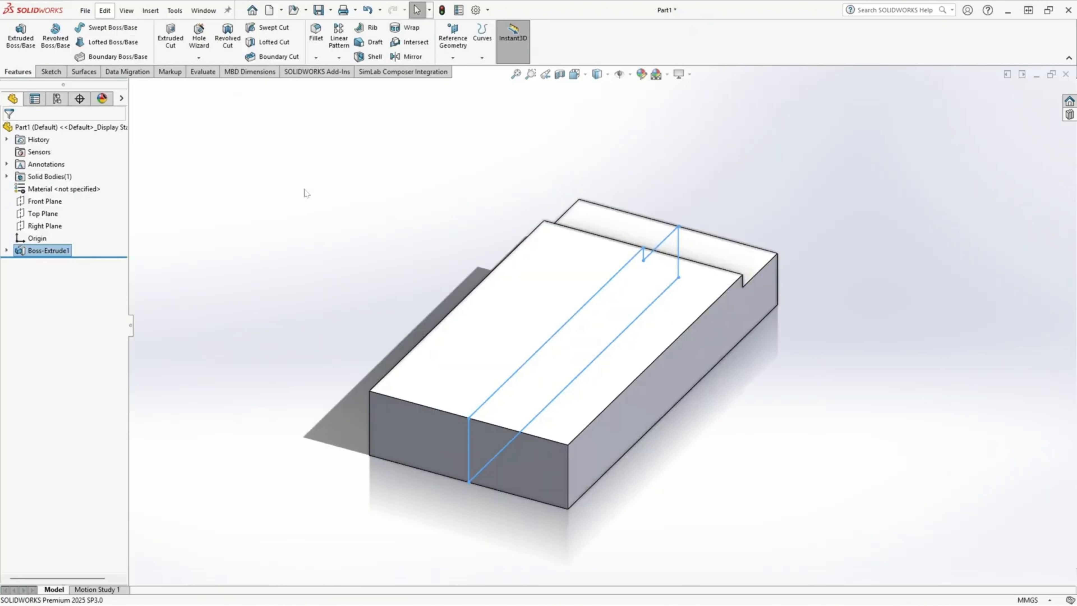
left_click(303, 190)
middle_click_drag(353, 180, 348, 173)
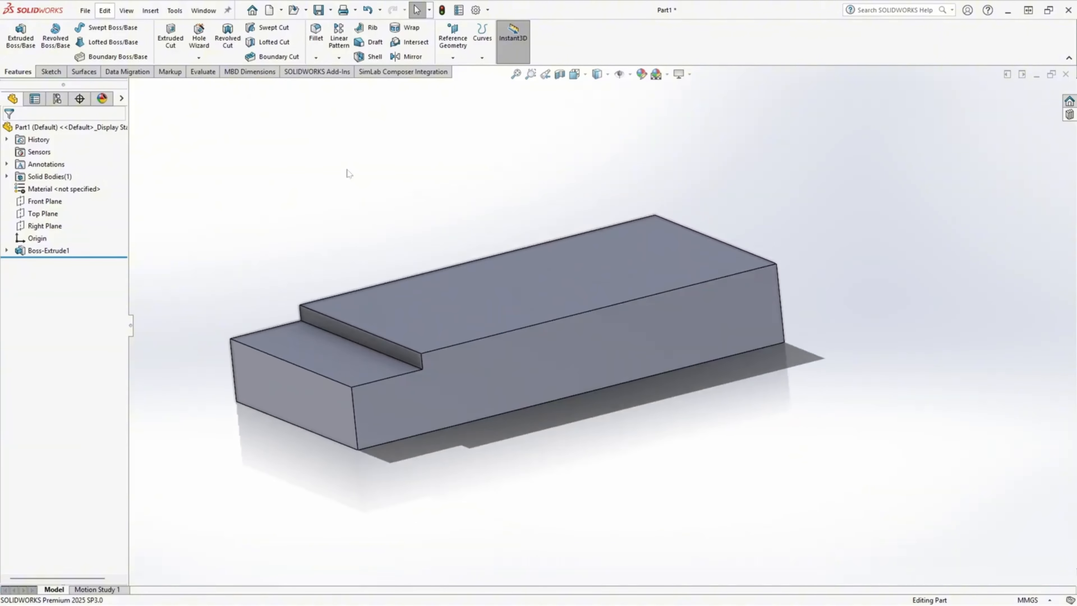
key("ctrl+7")
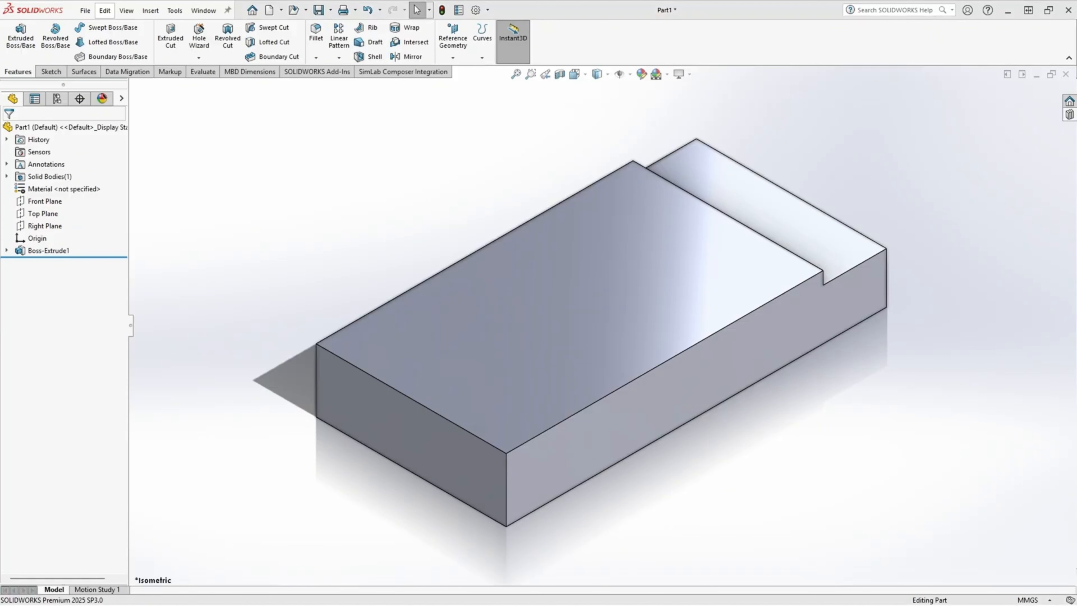
Step: Switch to the PDF drawing, trace the plan view's rounded end in red and circle its R30,00 dimension
key("alt+Tab")
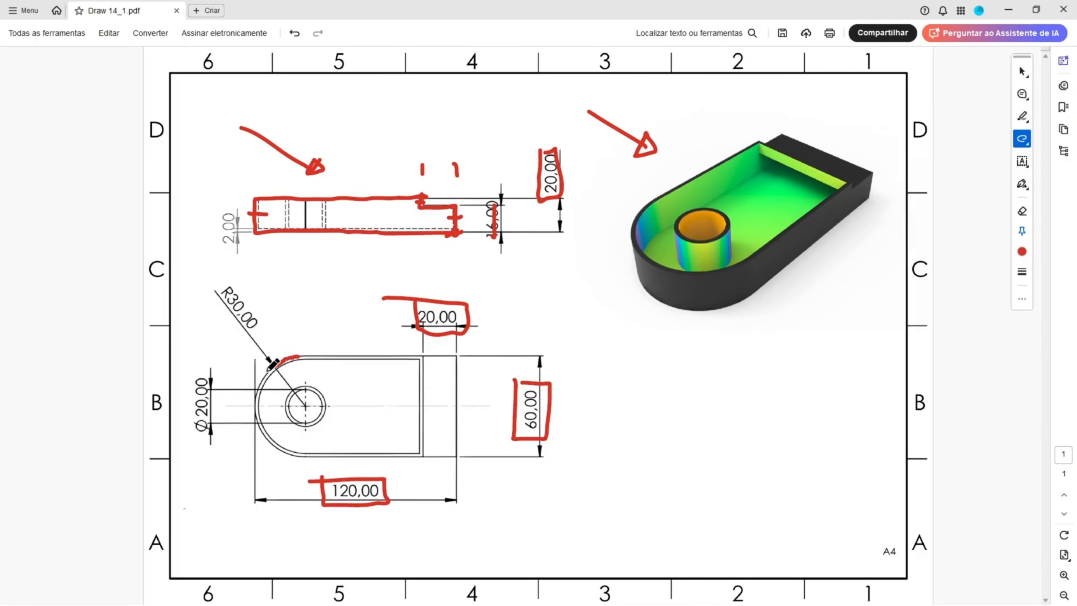
mouse_move(252, 396)
left_mouse_down()
mouse_move(253, 426)
mouse_move(296, 458)
left_mouse_up()
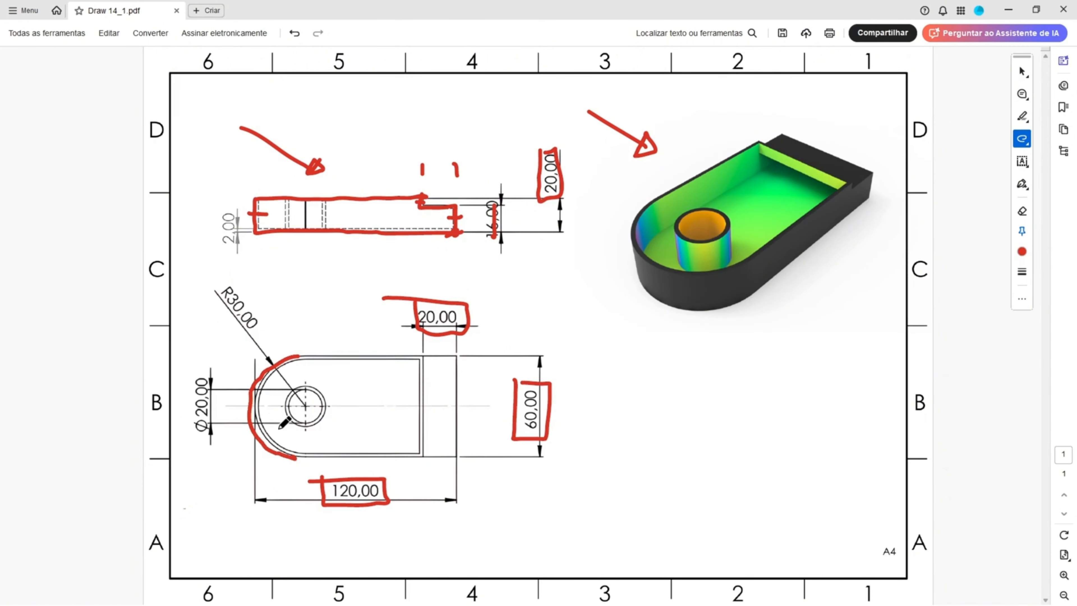
mouse_move(235, 290)
left_mouse_down()
mouse_move(244, 333)
mouse_move(252, 280)
mouse_move(203, 278)
left_mouse_up()
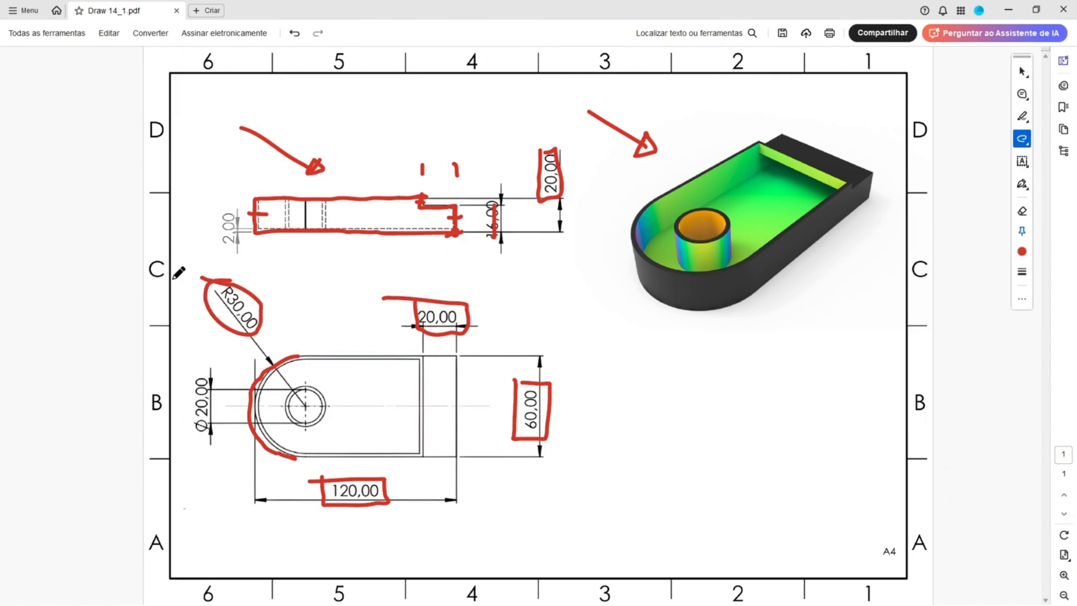
Step: In SOLIDWORKS, apply a full round fillet to the end opposite the step, using the end face as center and both long sides
key("alt+Tab")
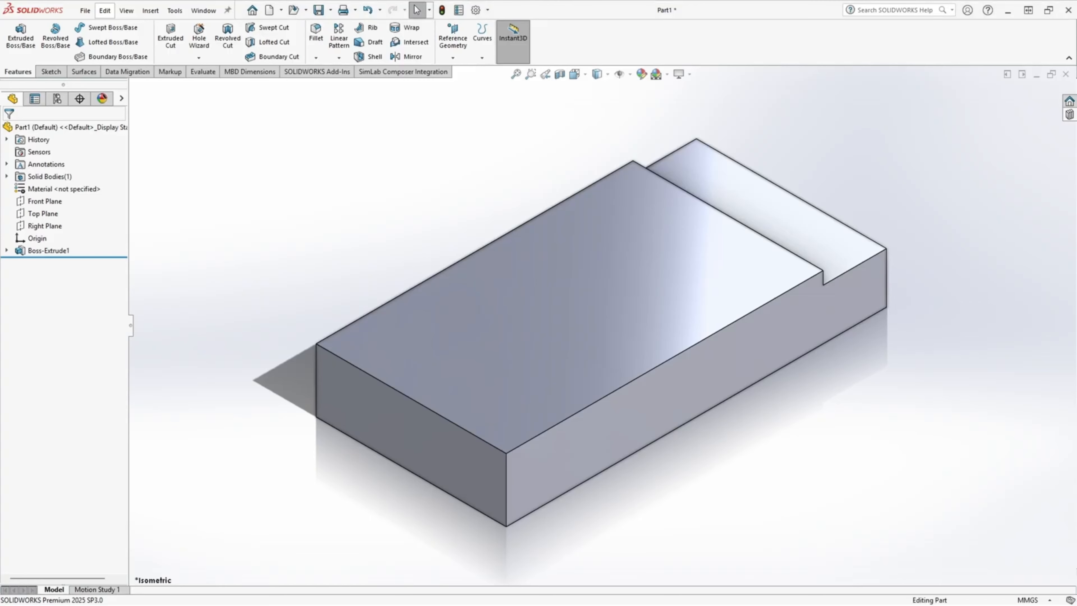
left_click(315, 34)
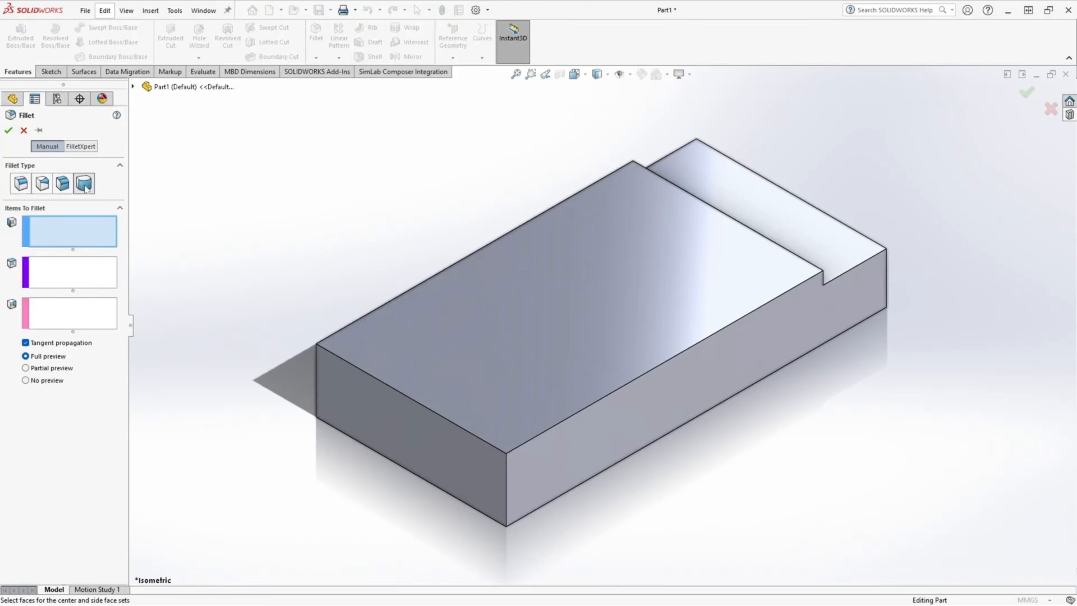
left_click(46, 236)
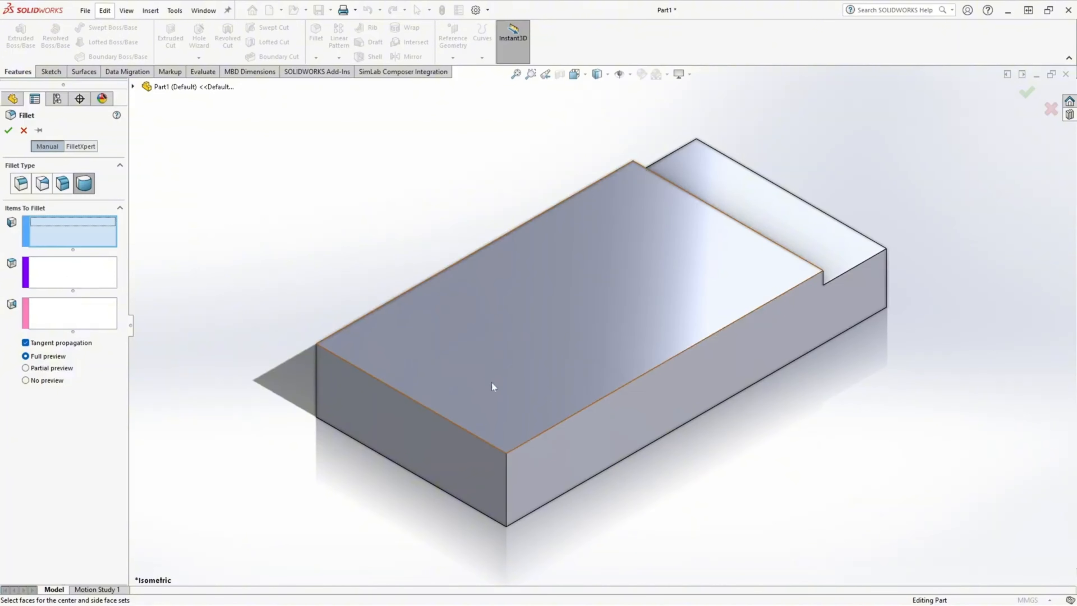
left_click(569, 447)
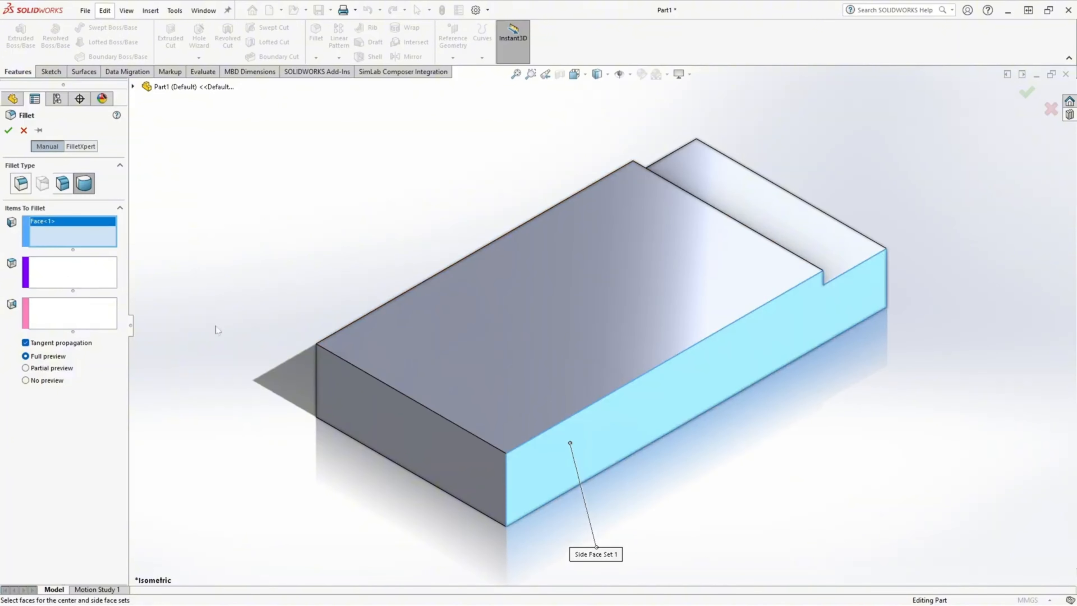
left_click(372, 410)
left_click(43, 304)
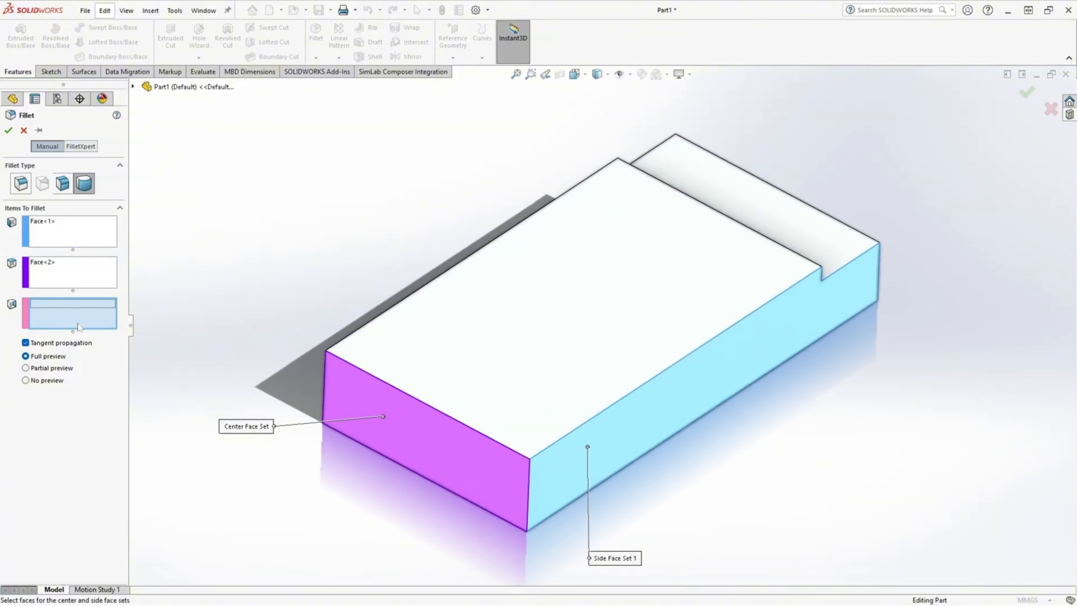
middle_click_drag(271, 323, 420, 322)
left_click(497, 386)
left_click(8, 132)
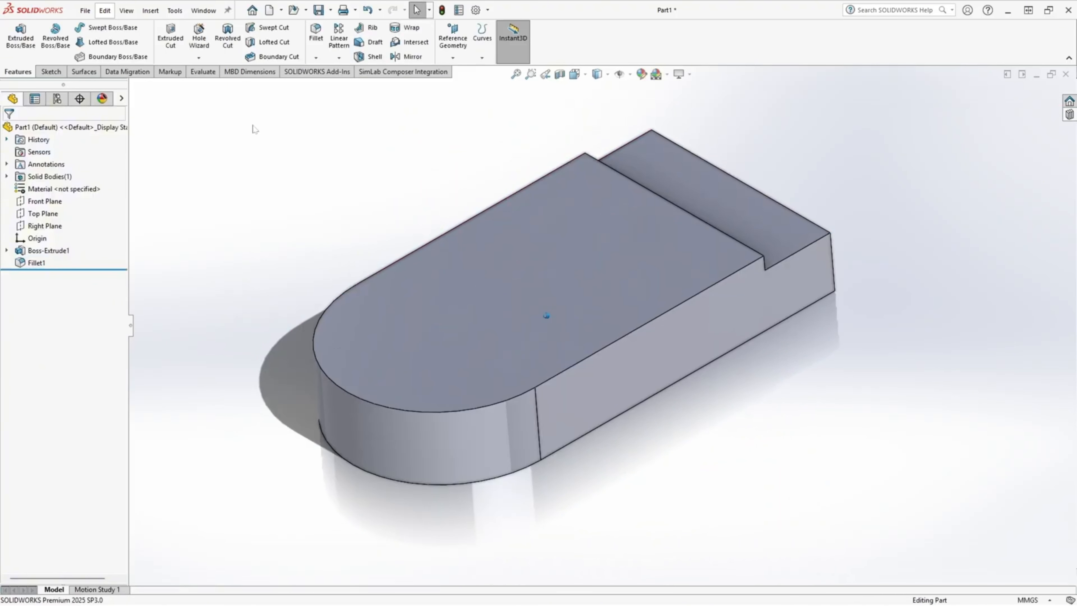
Step: Switch to the PDF drawing, trace the inner circle at the rounded end in red and box its Ø20,00 dimension
key("ctrl+7")
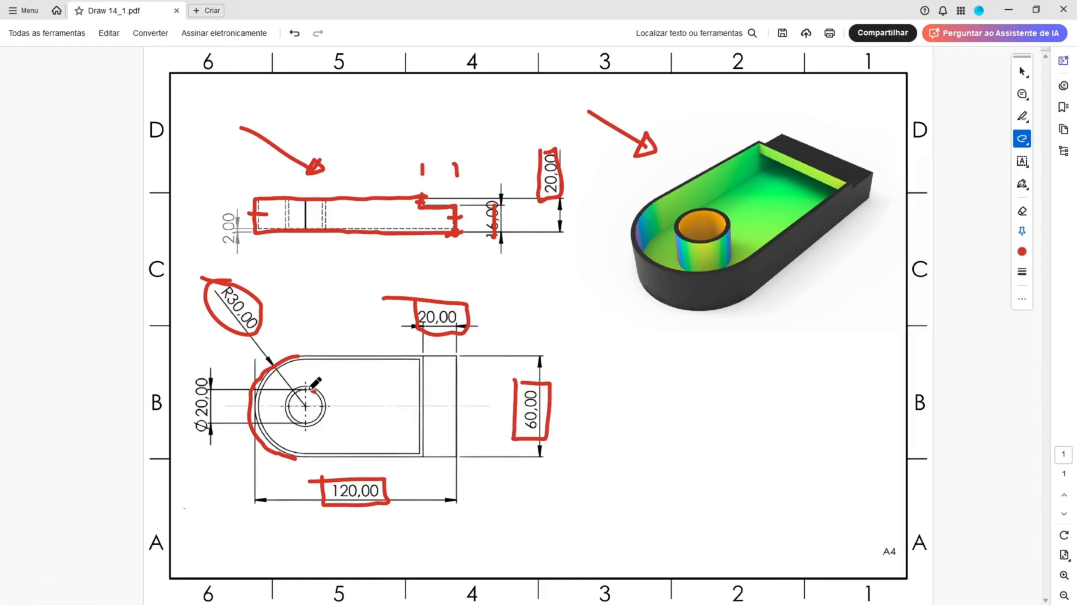
mouse_move(305, 419)
left_mouse_down()
mouse_move(327, 390)
mouse_move(306, 387)
left_mouse_up()
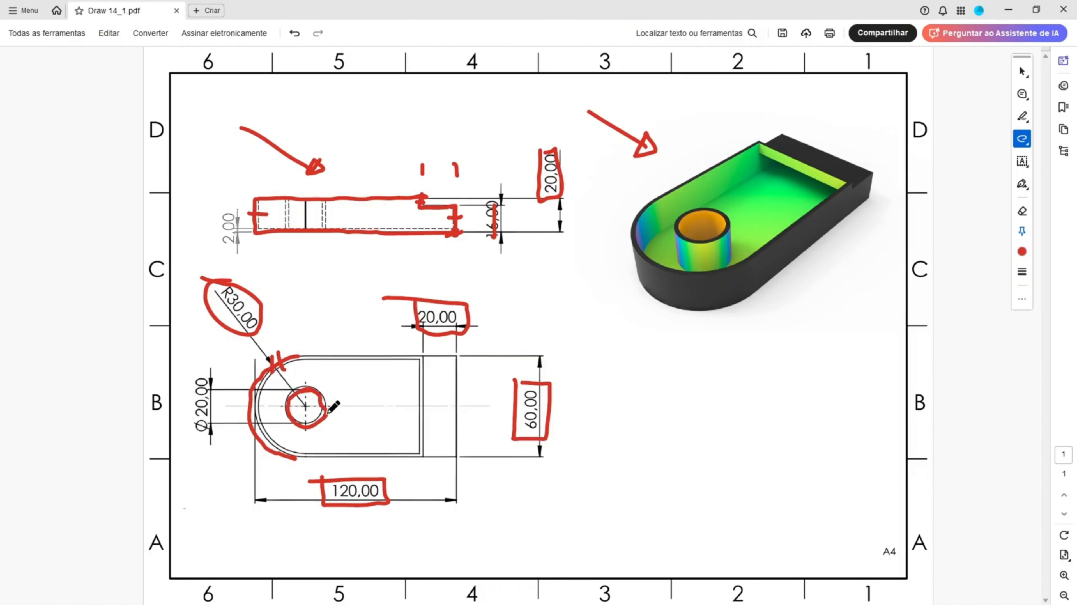
mouse_move(190, 374)
left_mouse_down()
mouse_move(195, 449)
mouse_move(216, 372)
mouse_move(203, 374)
left_mouse_up()
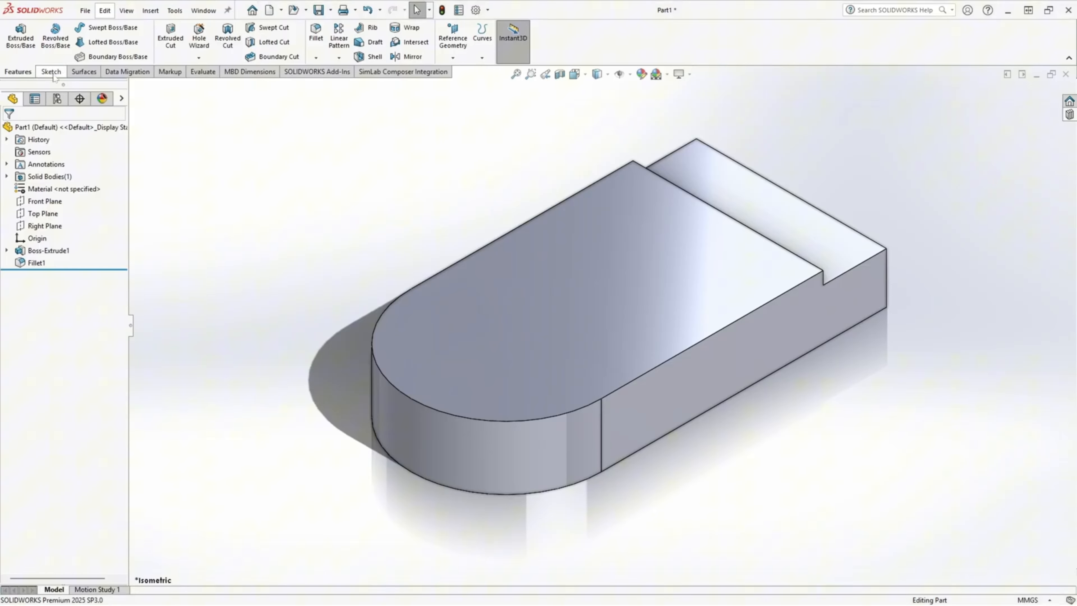
Step: In SOLIDWORKS, sketch a circle about 31 mm in diameter on the upper face, centered on the rounded end's arc center
left_click(49, 72)
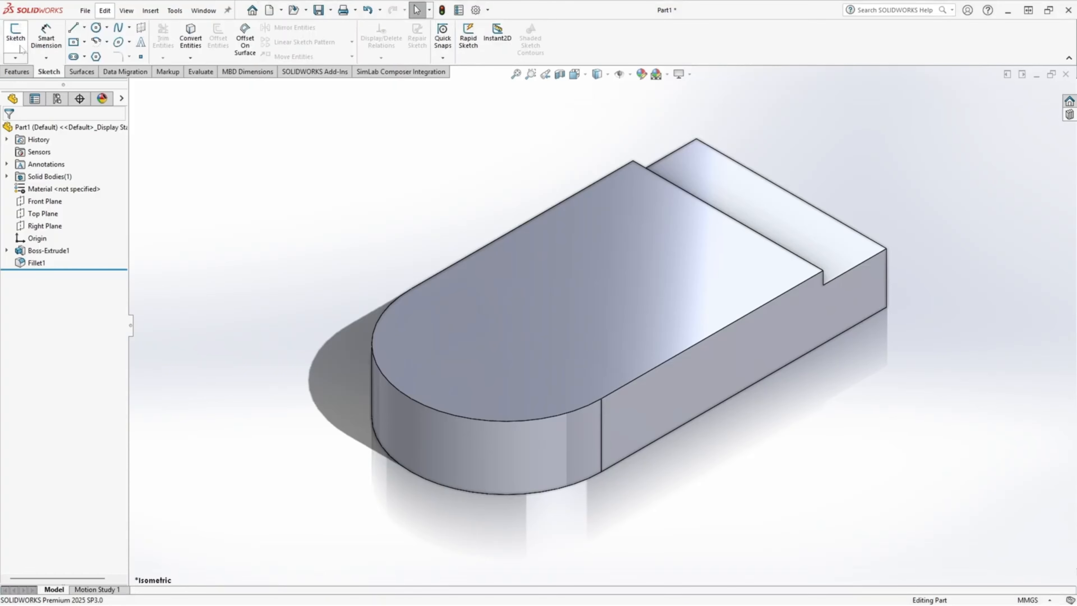
left_click(15, 38)
left_click(450, 340)
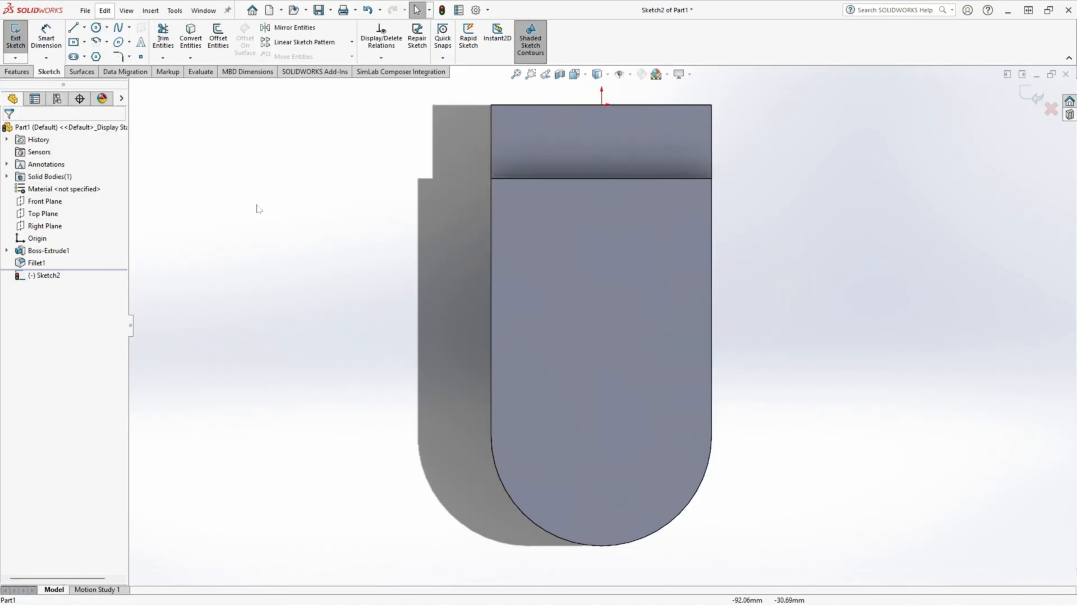
left_click(96, 27)
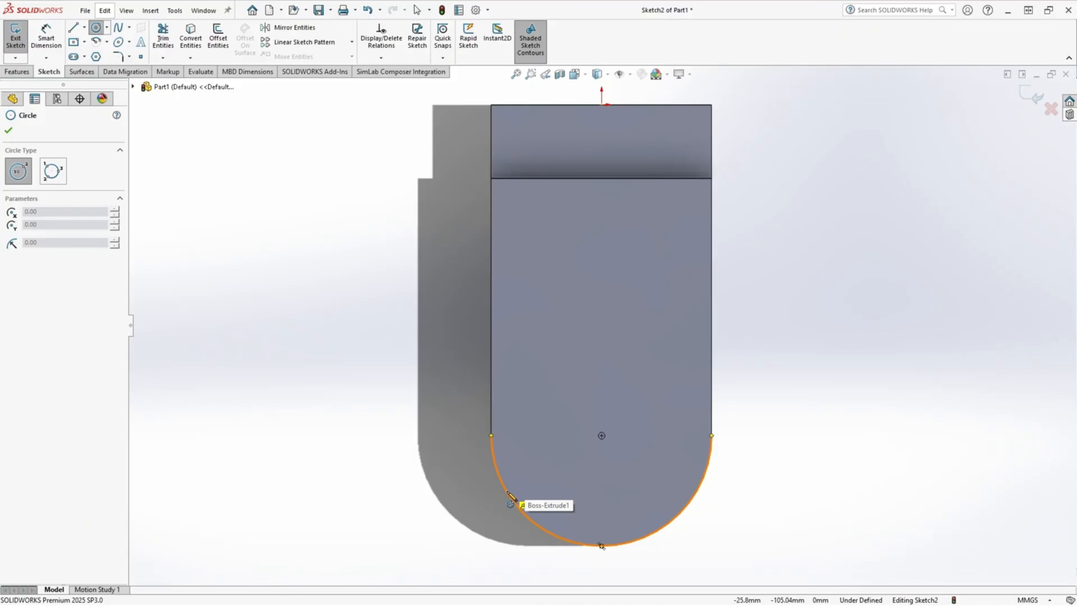
left_click(601, 435)
left_click(653, 411)
Step: Dimension the circle's diameter and set it to 20 mm
left_click(46, 36)
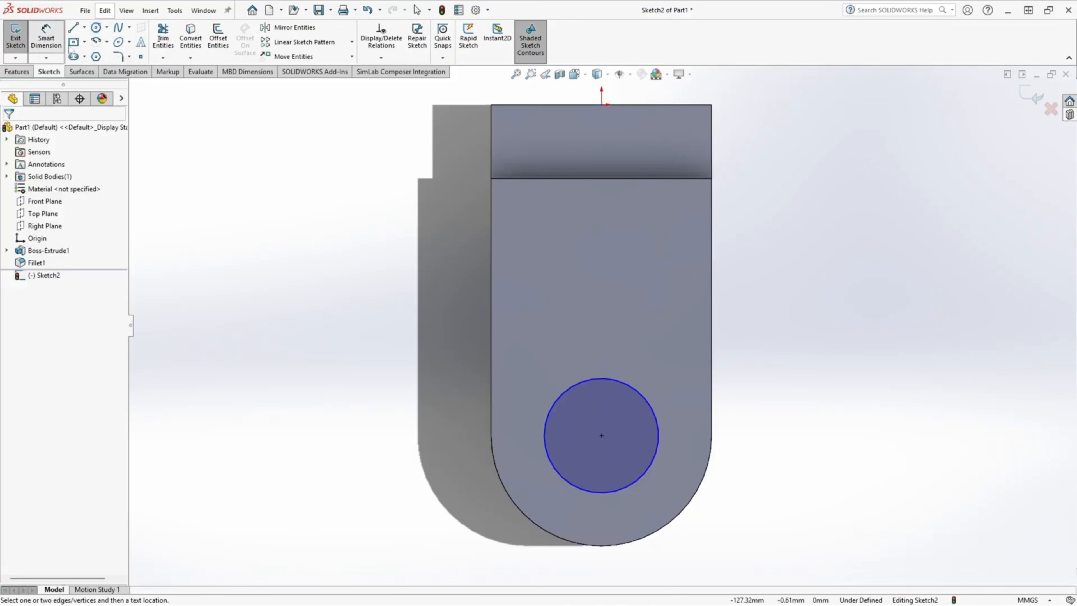
left_click(646, 397)
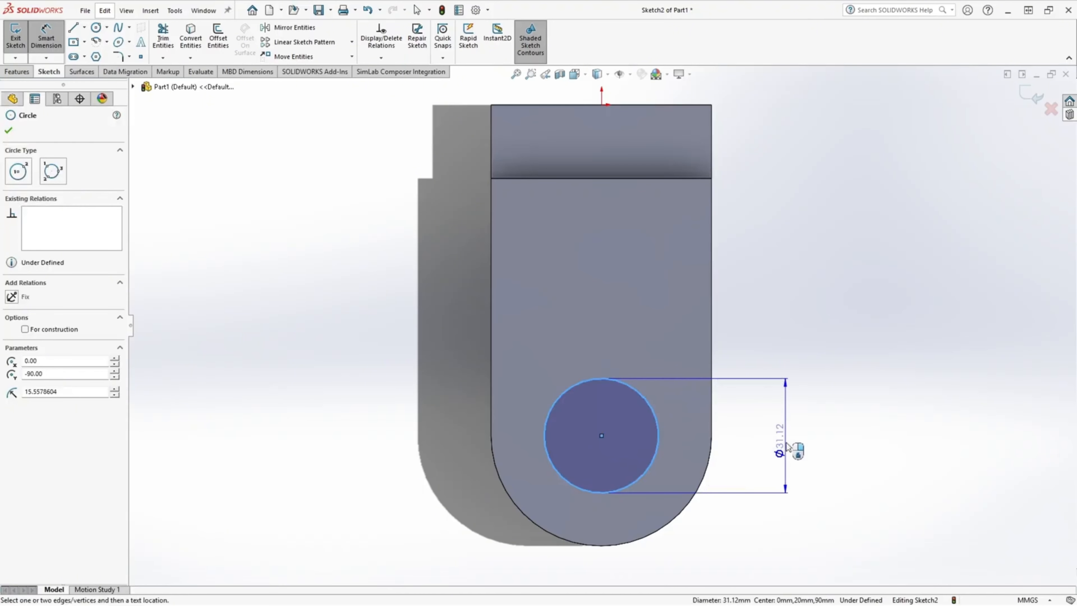
left_click(791, 458)
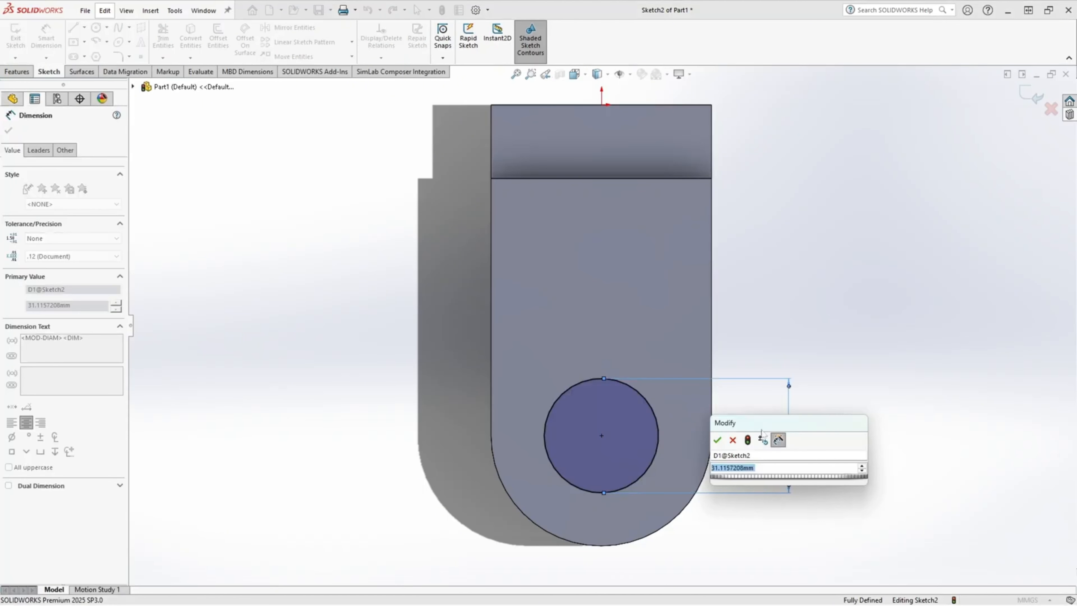
type("20")
key("Return")
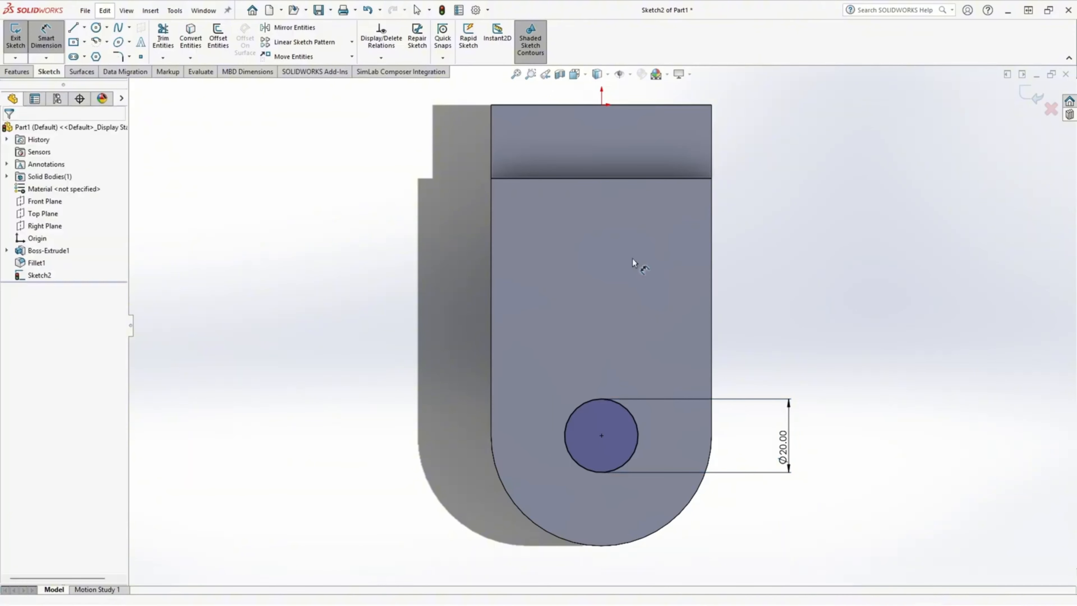
Step: Cut the circle through the body as an Extruded Cut with the Through All end condition
left_click(14, 74)
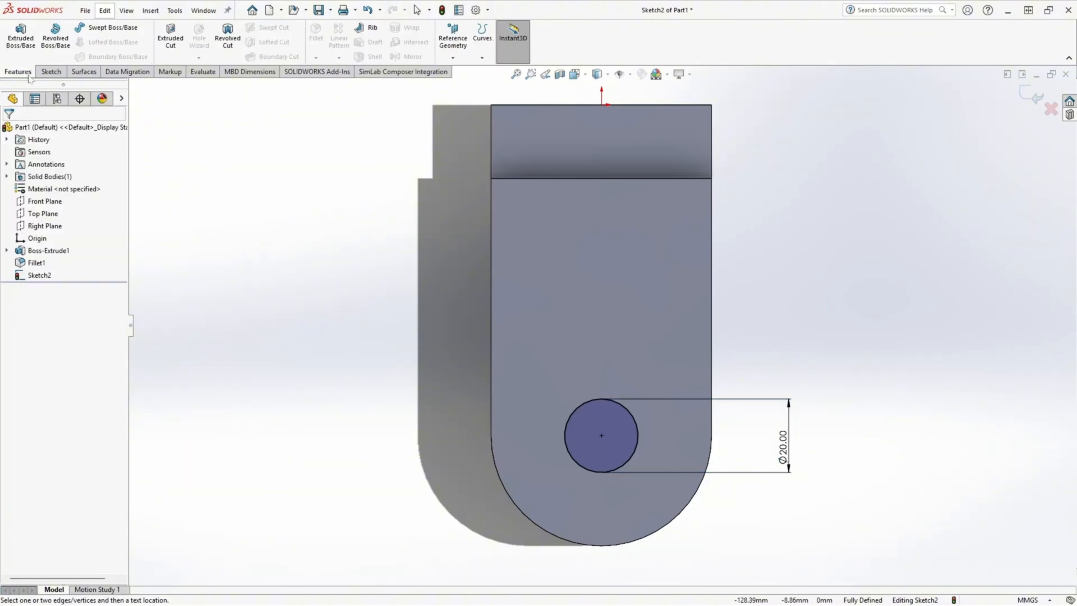
left_click(171, 37)
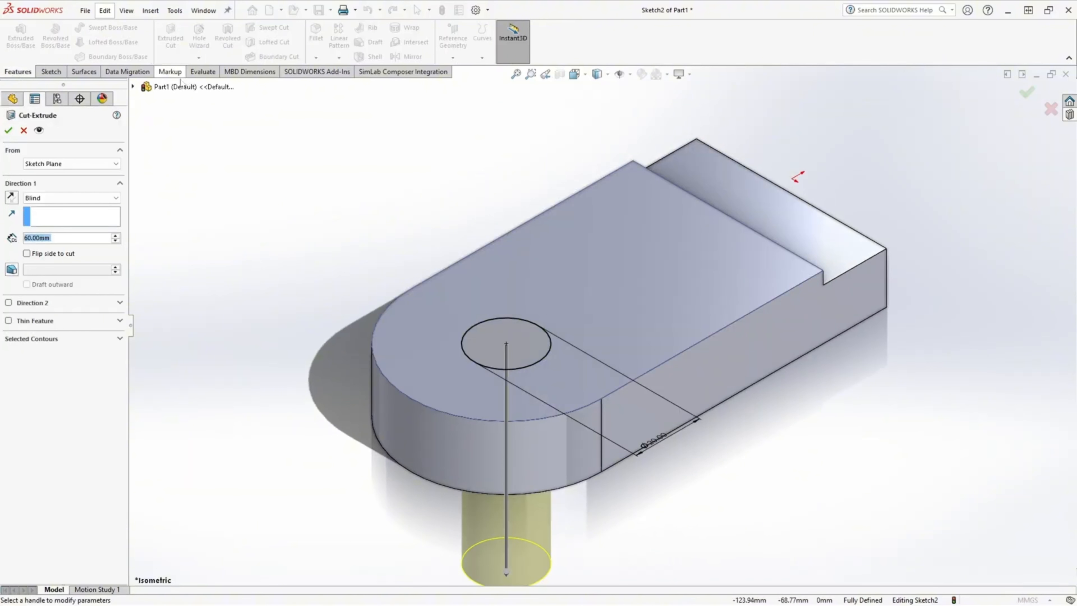
left_click(70, 198)
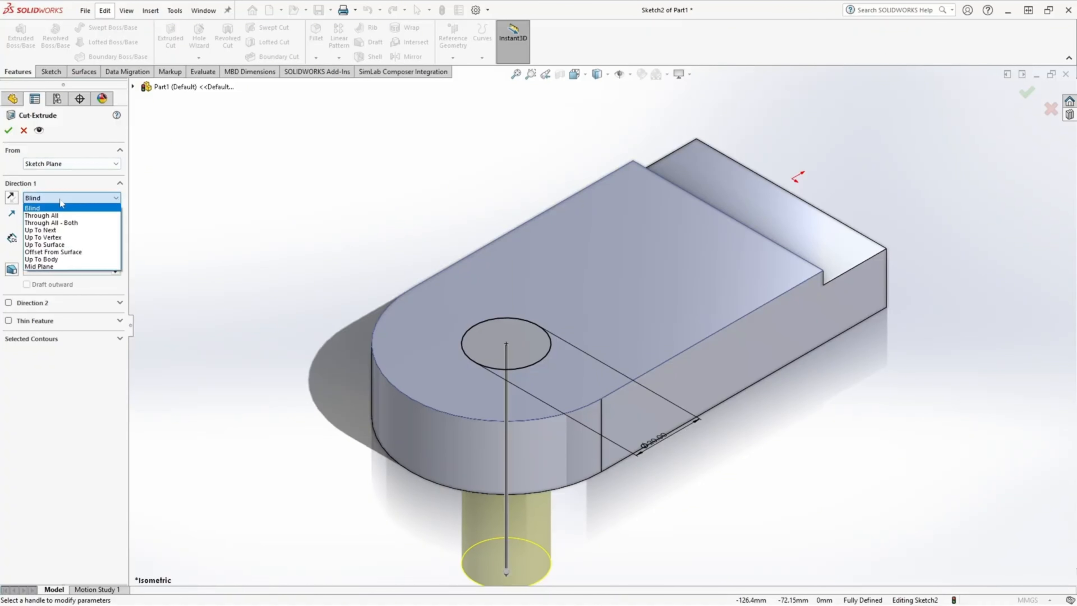
left_click(72, 216)
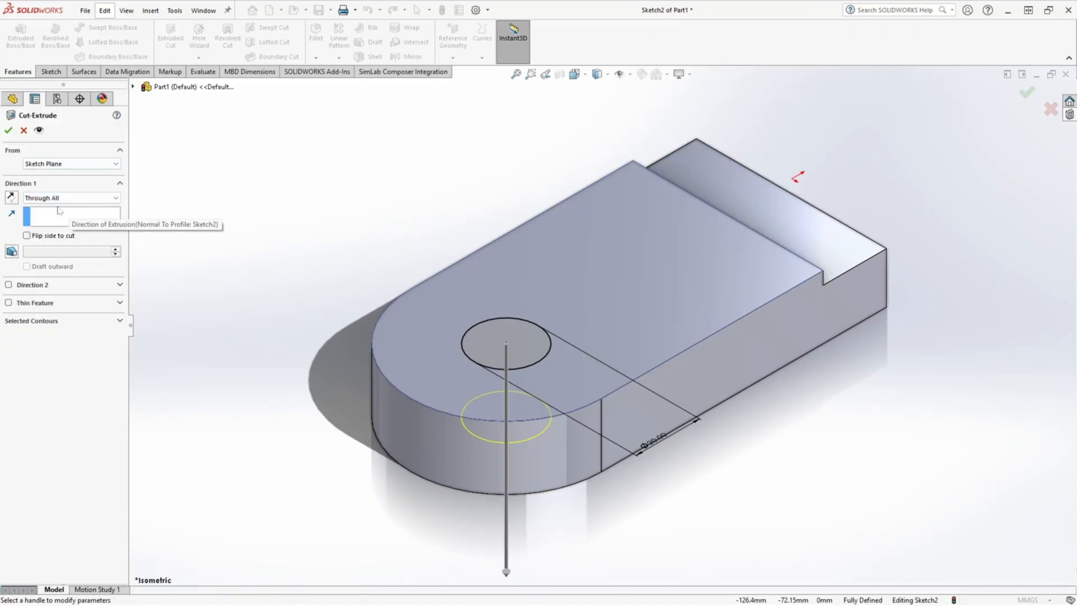
left_click(9, 131)
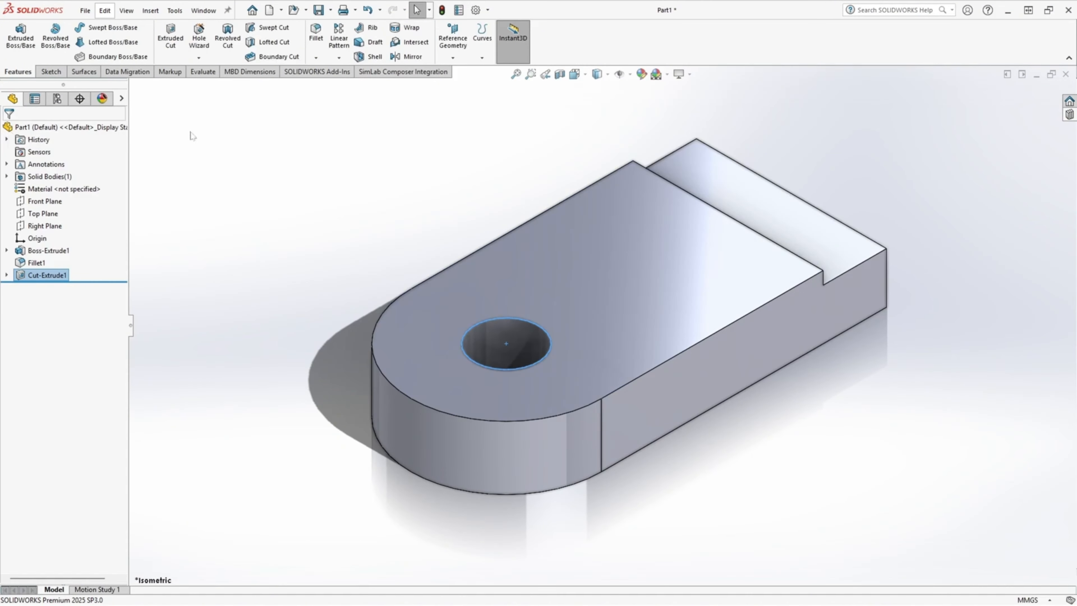
middle_click_drag(402, 154, 398, 150)
key("ctrl+7")
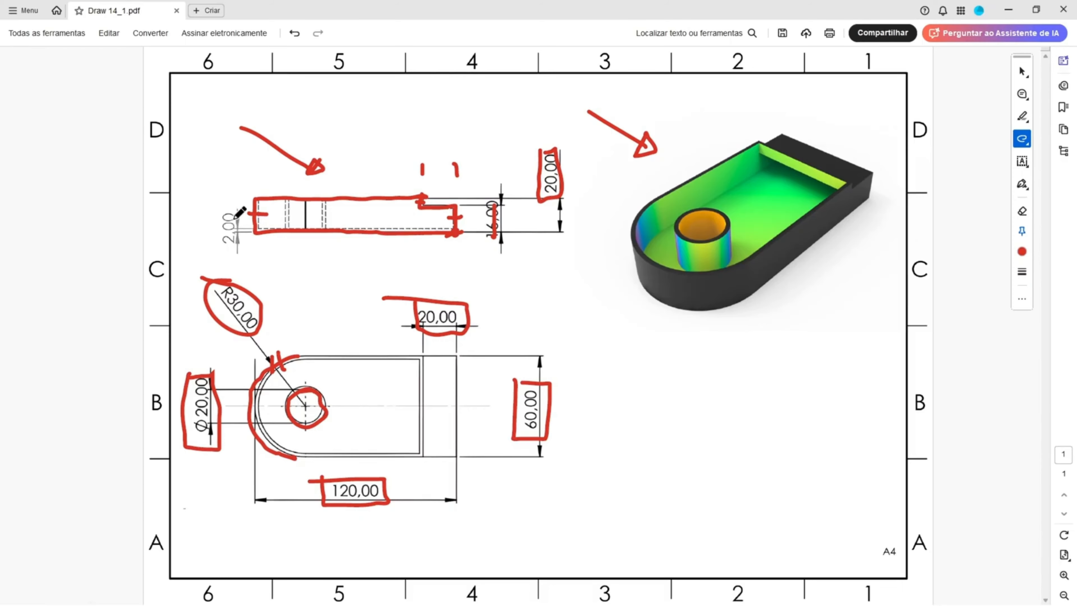
Step: On the PDF drawing, box the 2,00 thickness dimension beside the side view in red
left_click_drag(216, 208, 242, 256)
left_click_drag(241, 205, 215, 206)
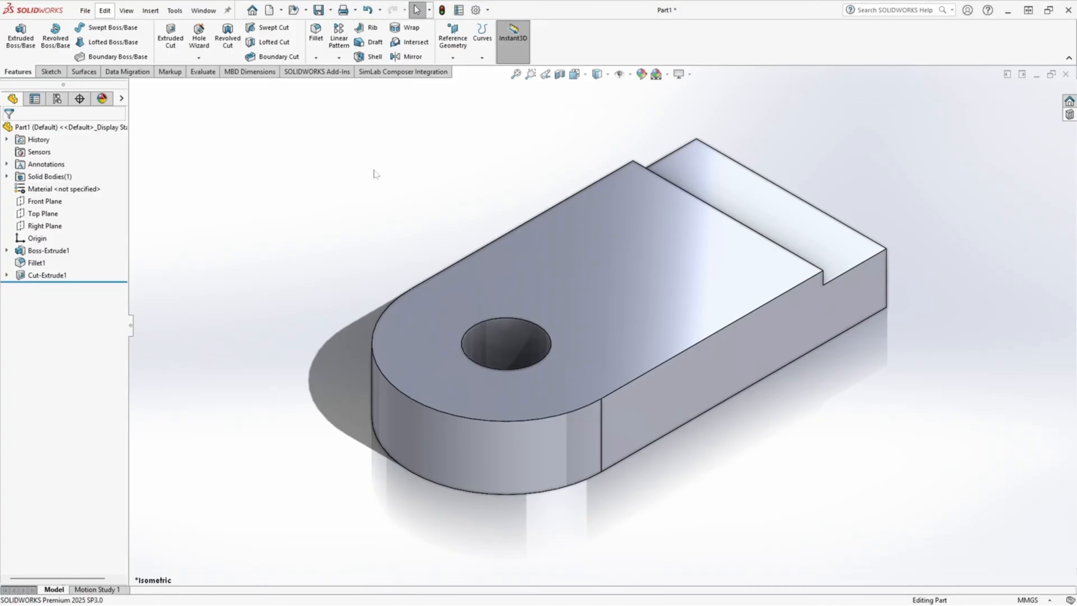
Step: In SOLIDWORKS, shell the body to a 2 mm wall thickness with its large upper face removed and the preview shown
left_click(372, 57)
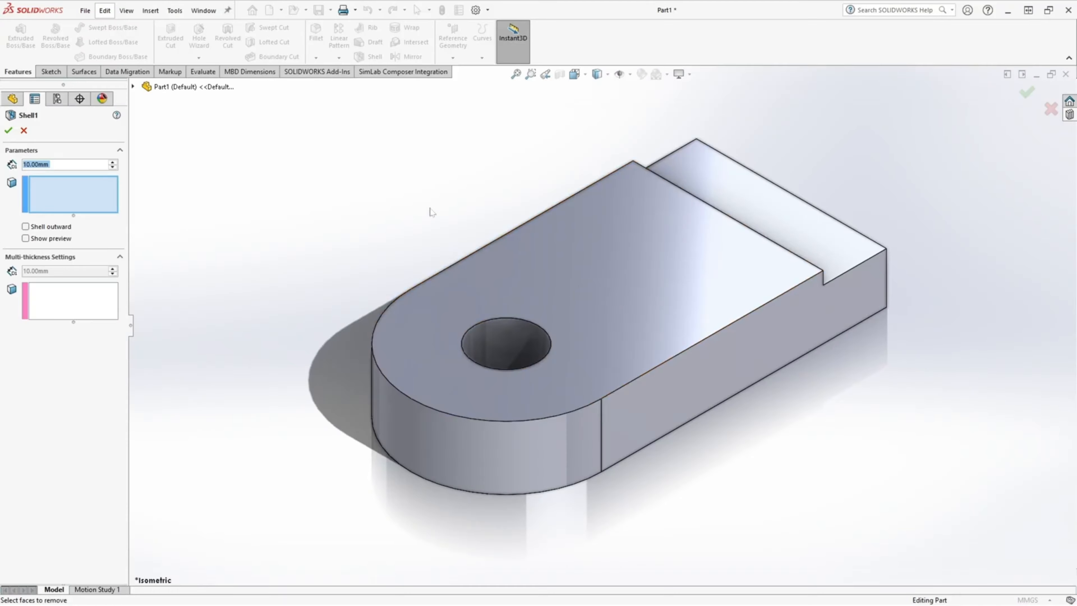
left_click(596, 282)
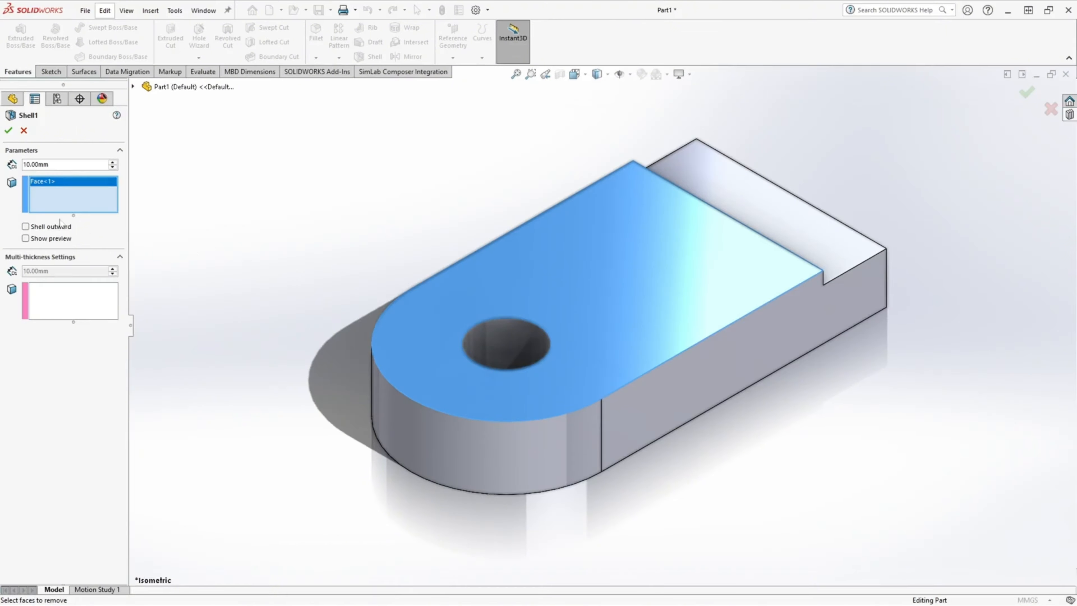
double_click(38, 164)
type("2")
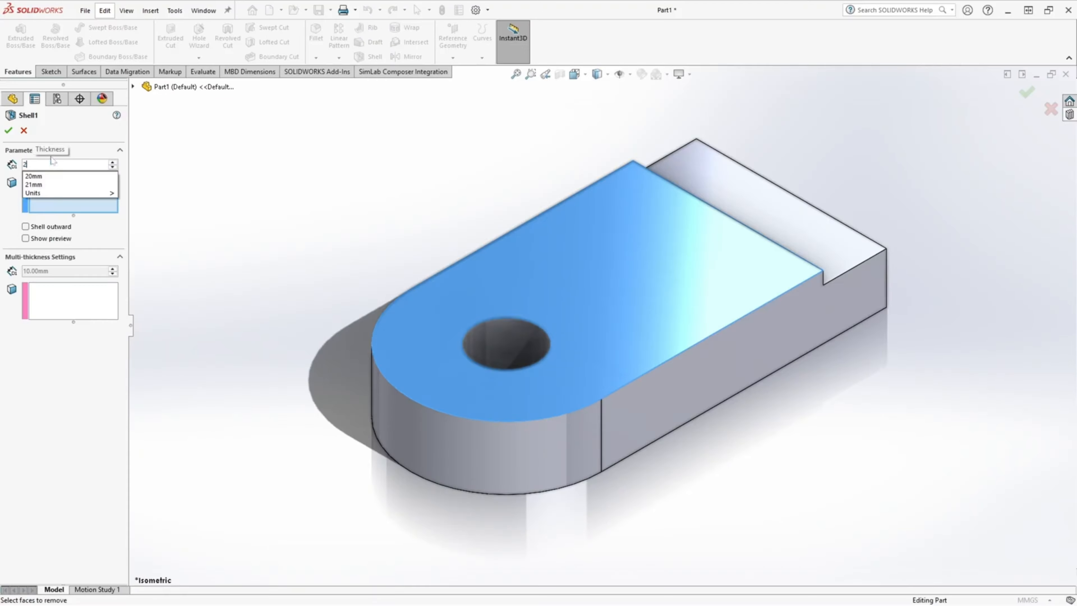
key("Return")
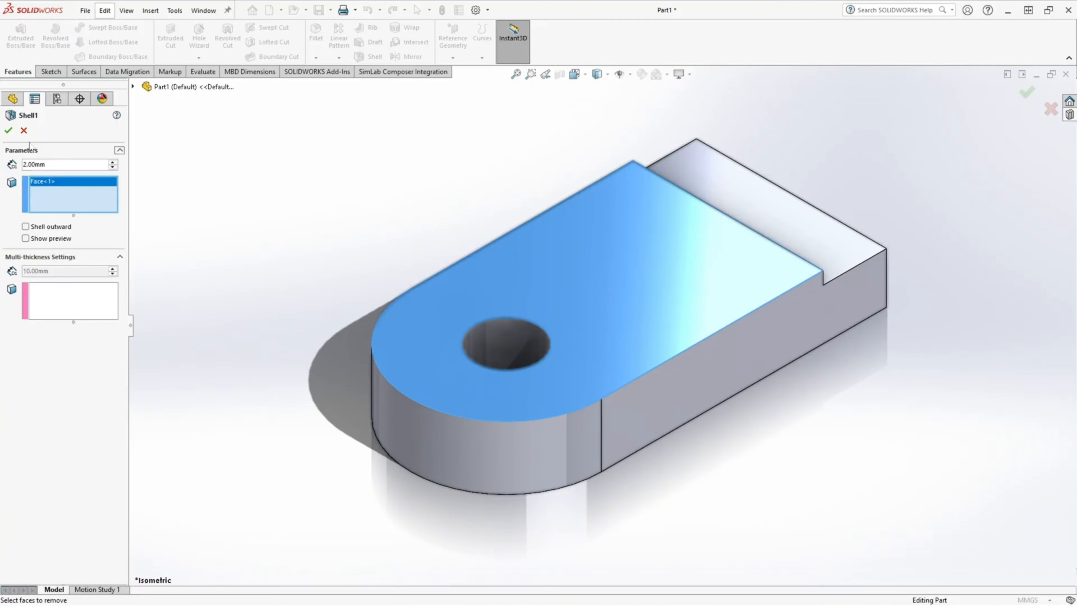
left_click(26, 238)
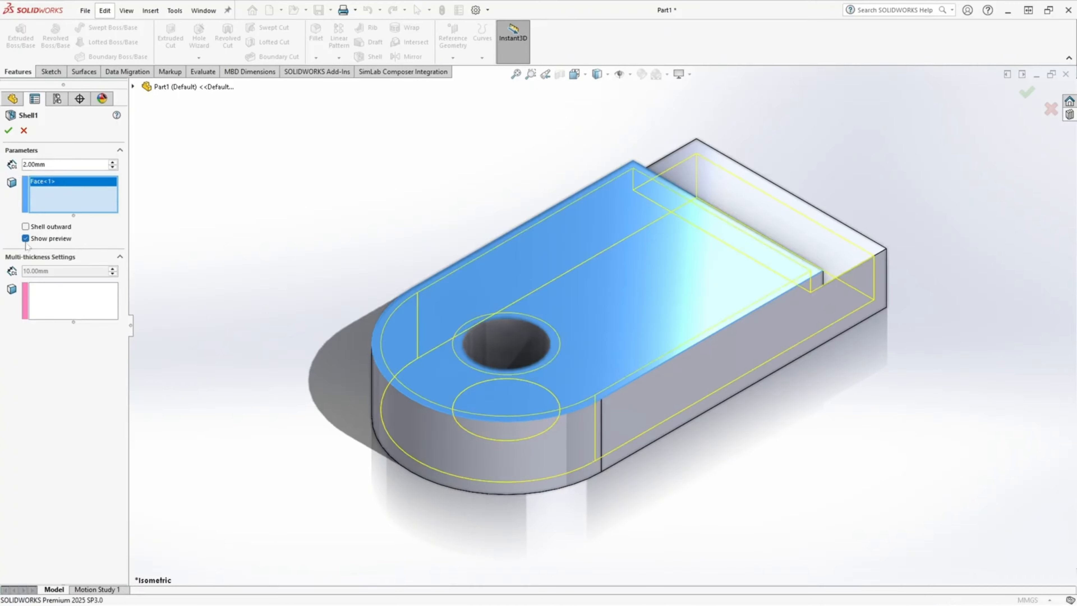
left_click(8, 130)
left_click(368, 139)
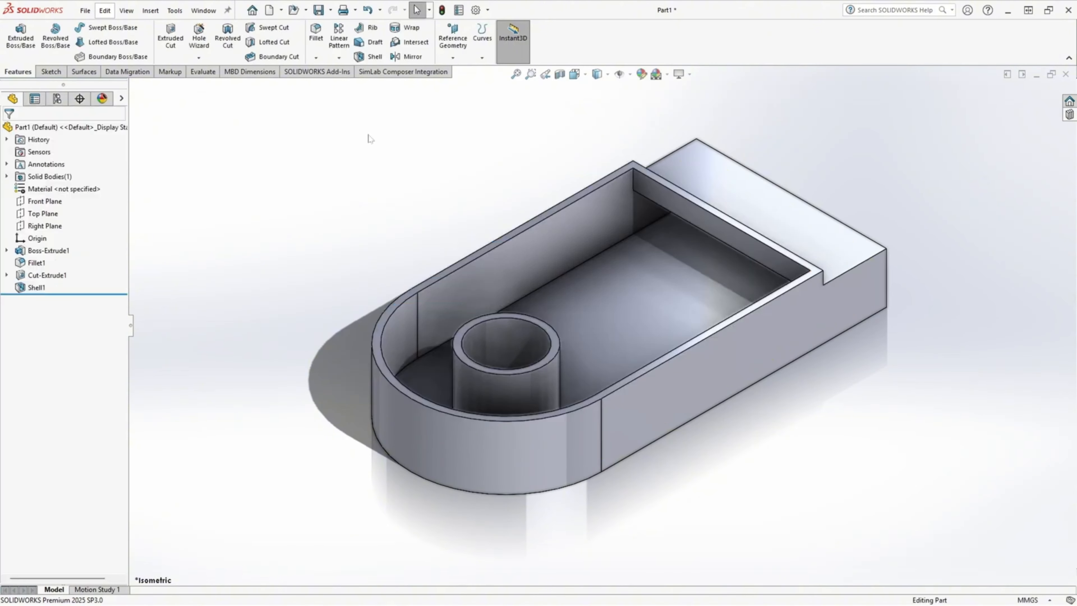